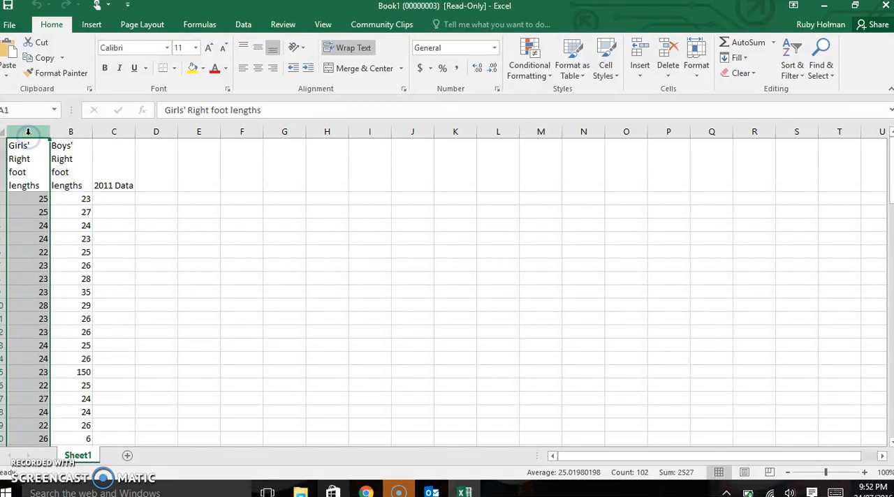
Step: Sort only the girls' right foot lengths column from smallest to largest, continuing with the current selection
click(239, 26)
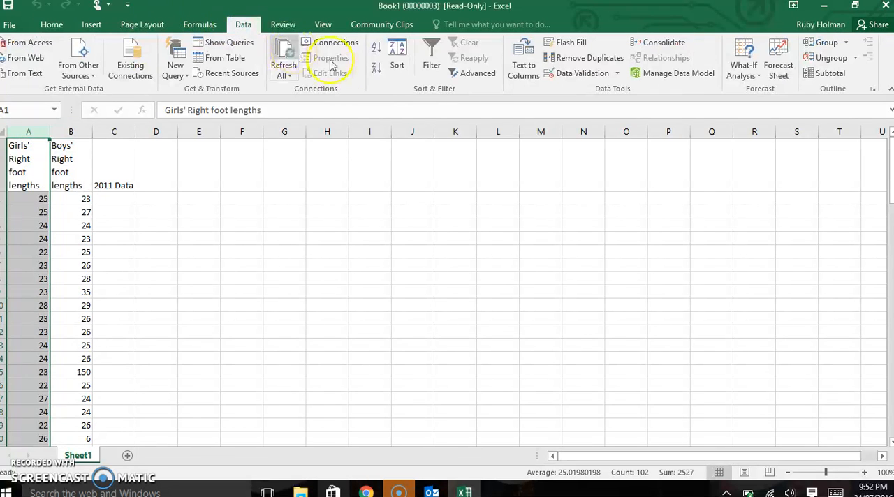
click(397, 65)
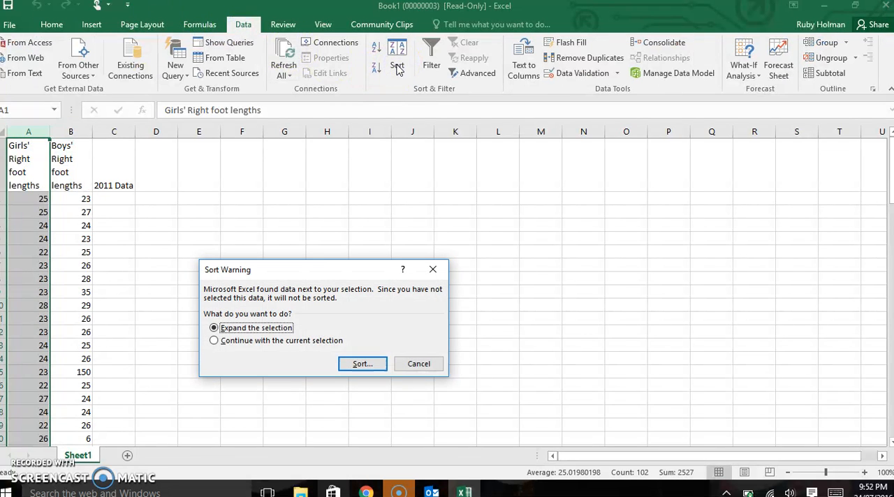
click(287, 341)
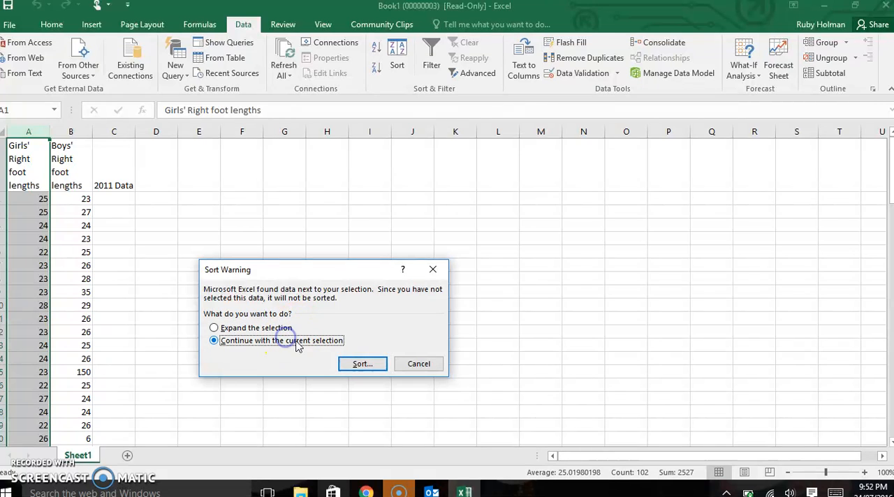
click(362, 364)
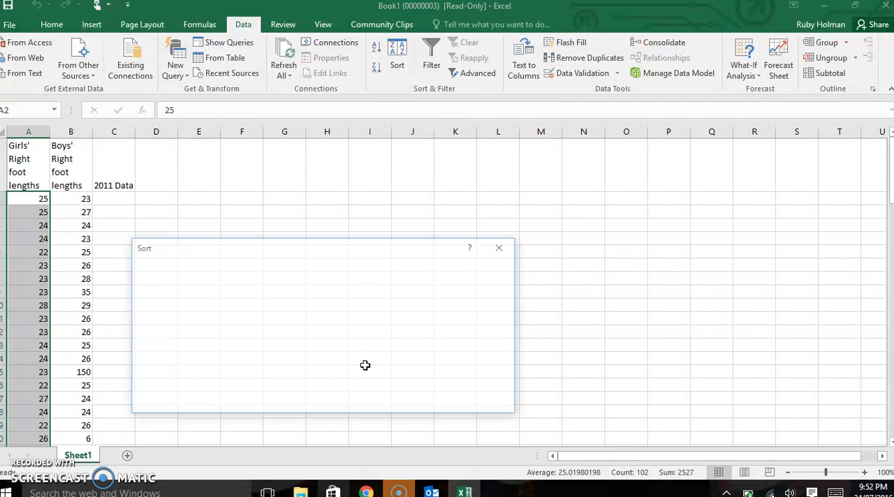
click(422, 402)
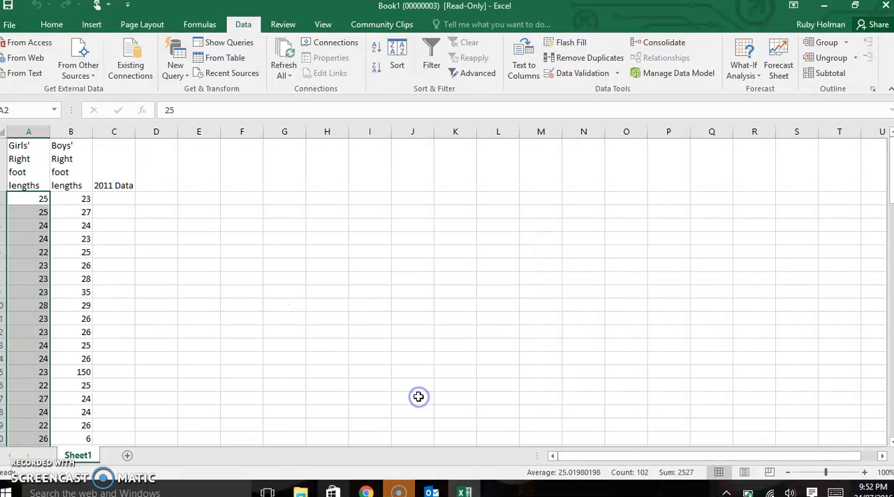
Step: Sort only the boys' right foot lengths column by values from smallest to largest, without expanding the selection
click(72, 132)
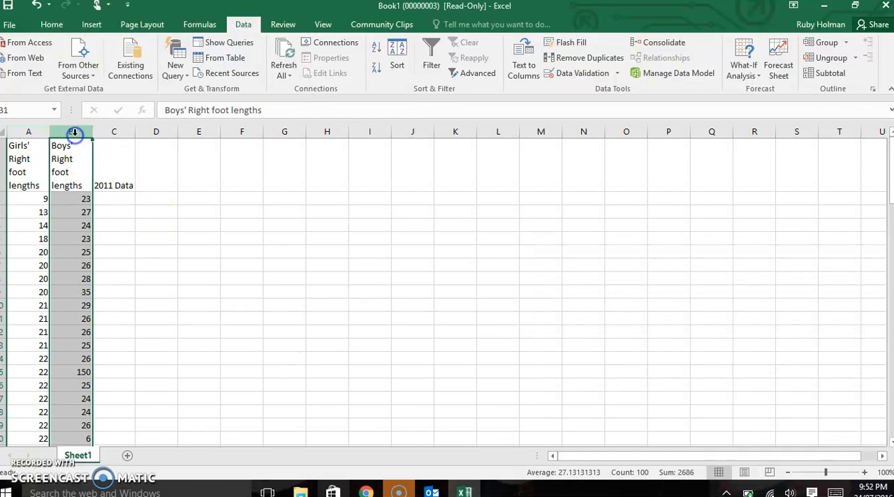
click(395, 64)
click(311, 341)
click(345, 359)
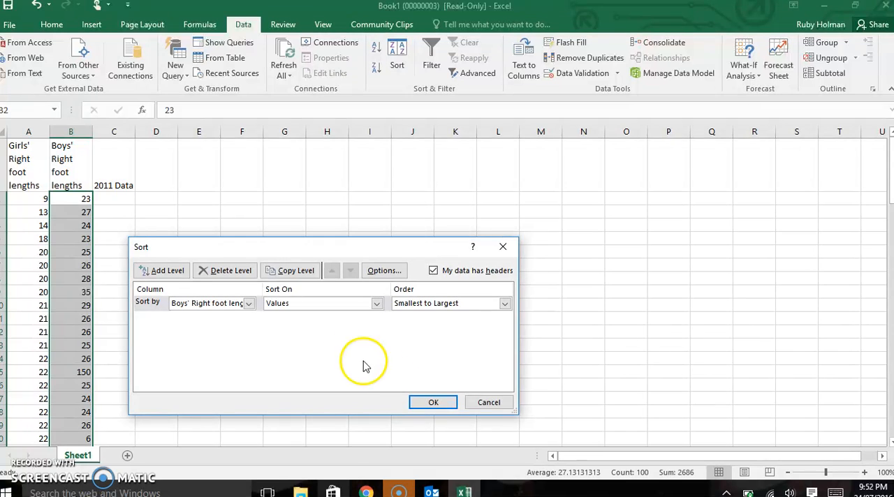
click(425, 402)
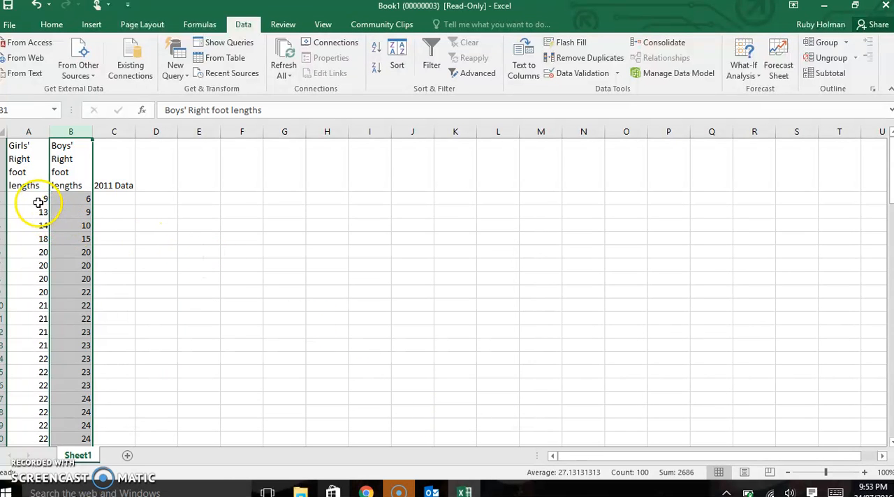
Step: Delete the four lowest values in both foot length columns, A2:B5, shifting the remaining cells up
drag(41, 199, 79, 237)
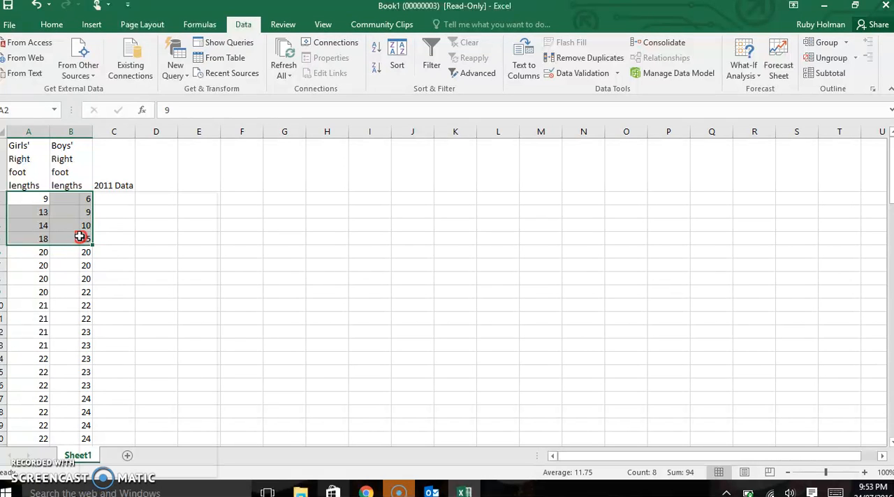
right_click(80, 237)
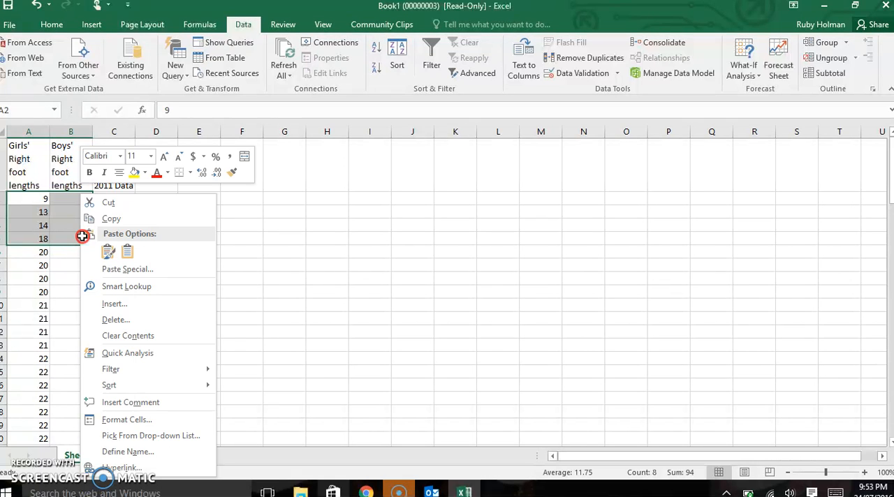
click(124, 313)
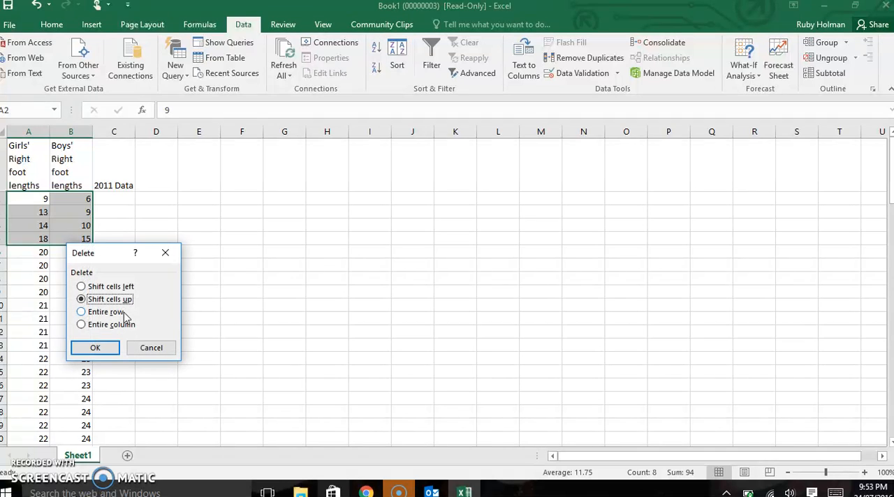
click(95, 347)
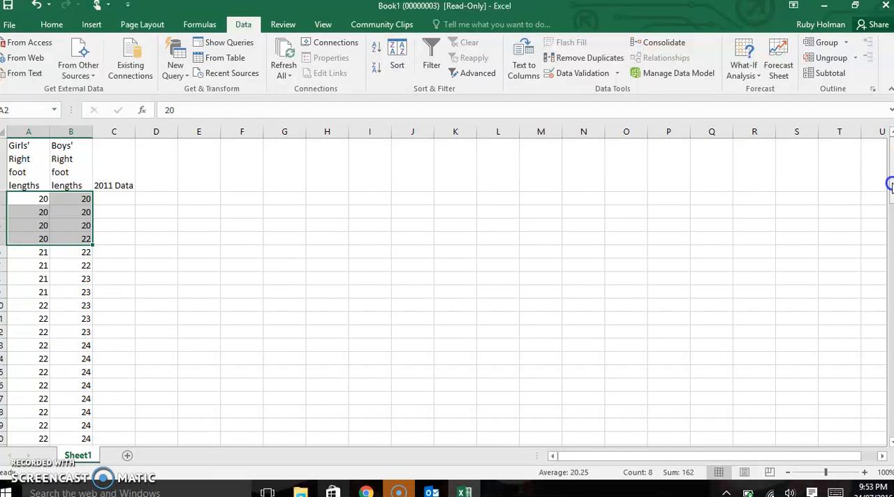
Step: Delete the three largest girls' values, 40, 91 and 125, at the end of column A, shifting cells up
drag(890, 202, 890, 409)
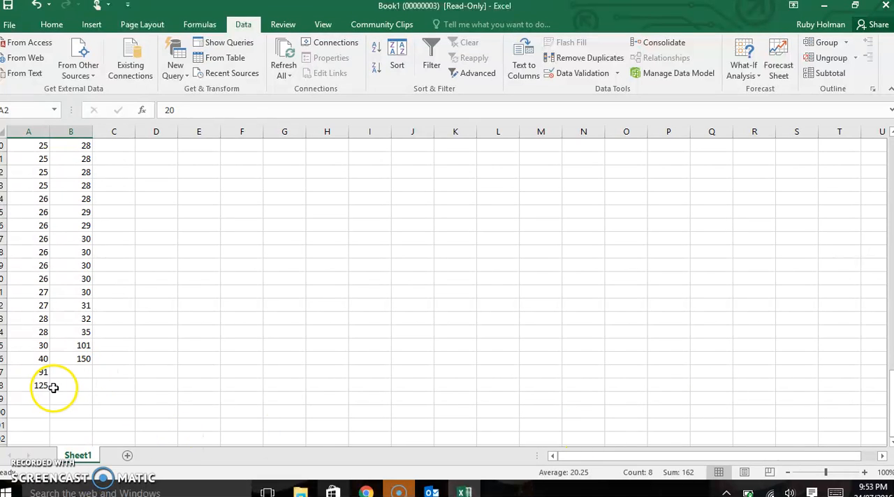
drag(44, 386, 44, 361)
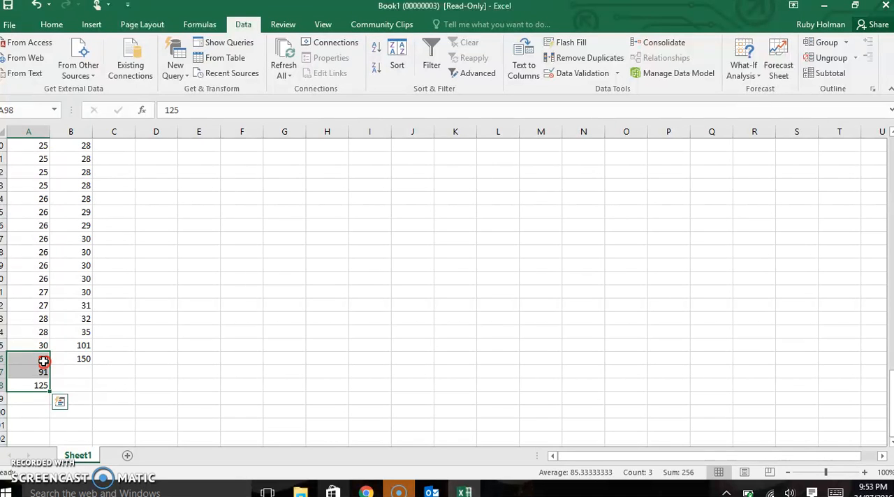
right_click(43, 361)
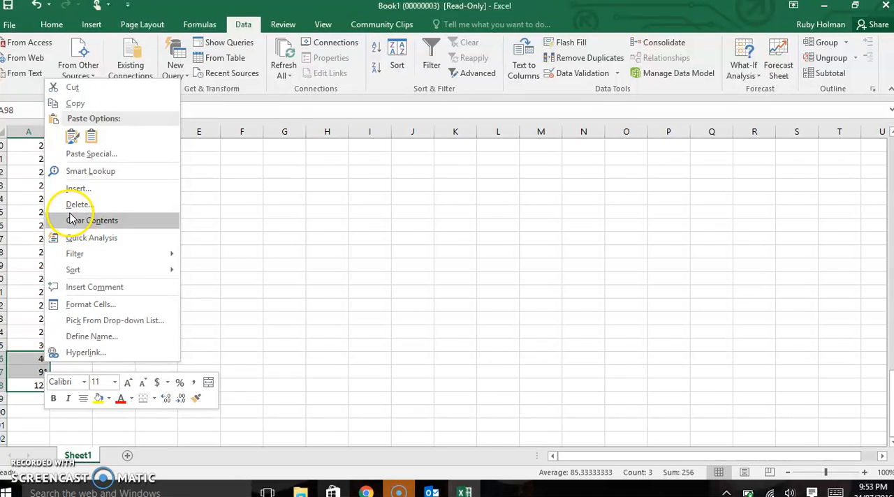
click(73, 204)
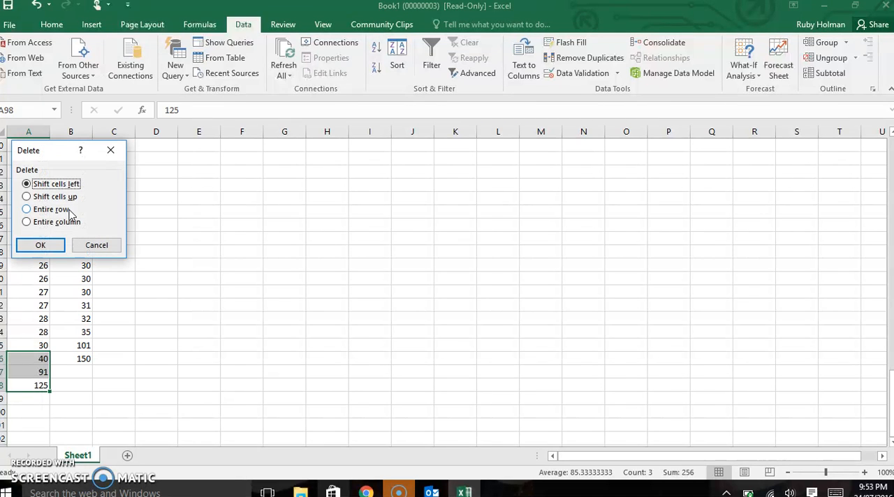
click(28, 198)
click(36, 243)
Step: Delete the outliers 101 and 150 at the end of the boys' column, shifting cells up
drag(60, 361, 61, 348)
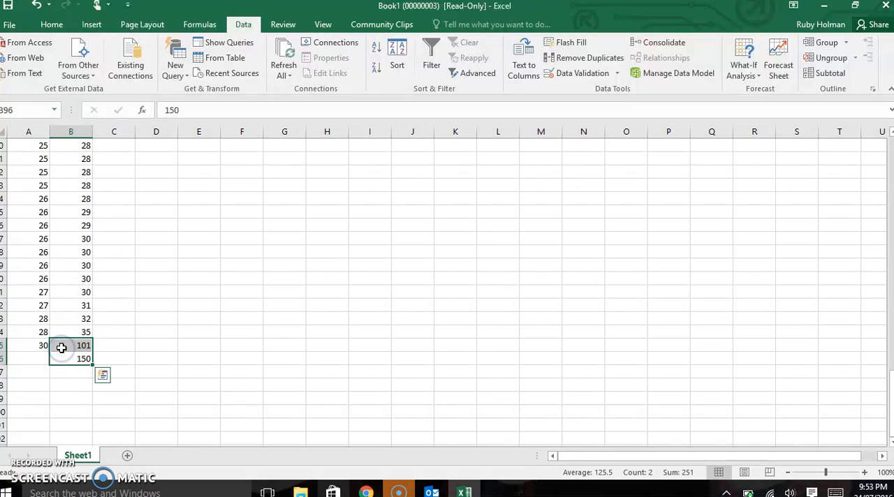
right_click(61, 348)
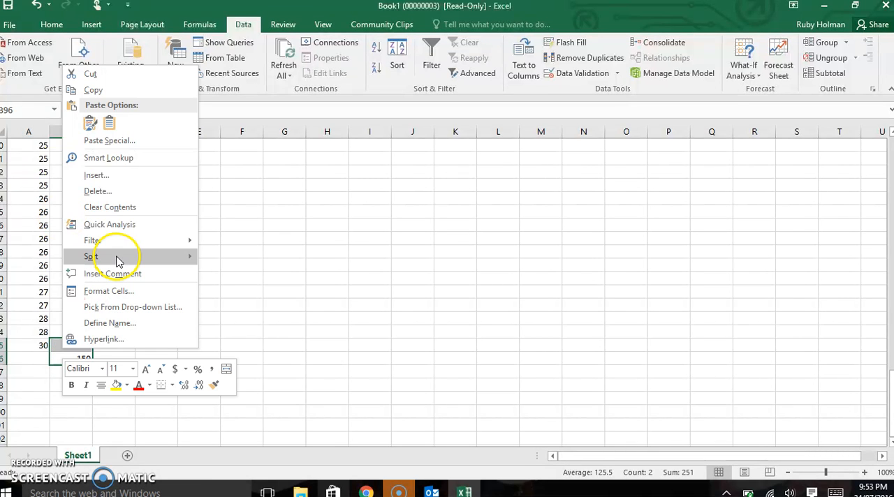
click(116, 191)
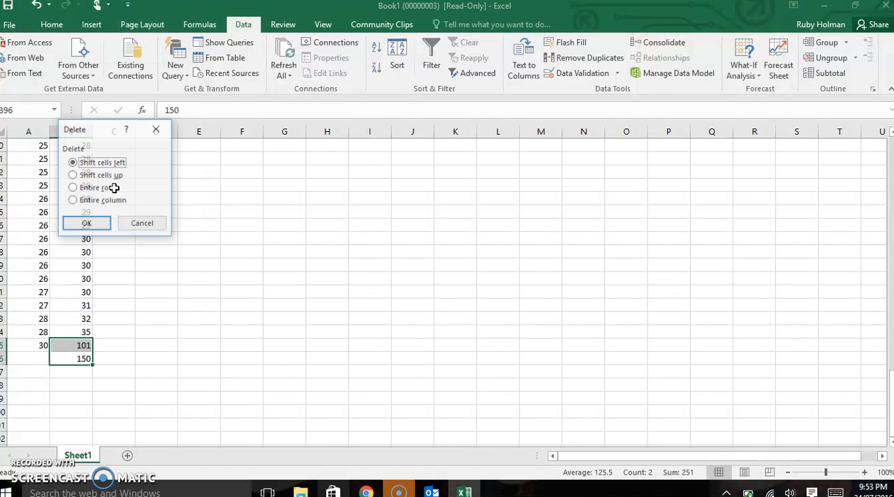
click(105, 178)
click(98, 225)
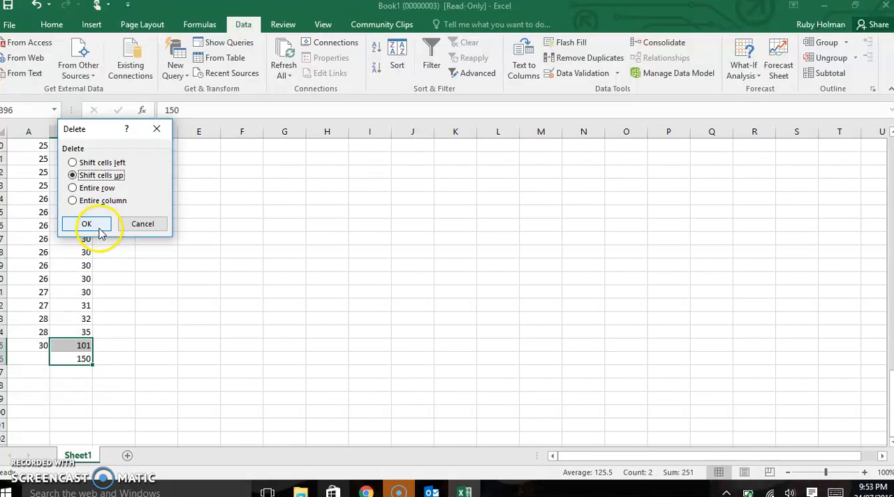
key(Delete)
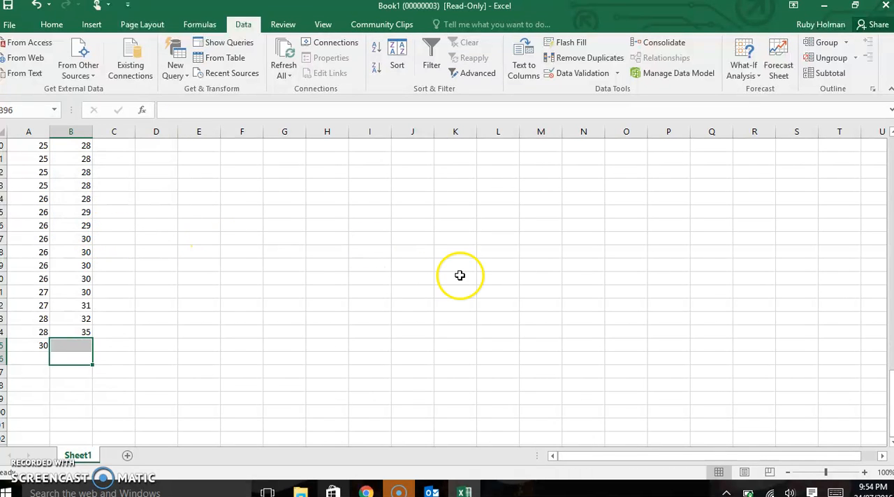
Step: Insert a histogram of the girls' foot lengths in column A and move it closer to the data columns
drag(888, 396, 887, 138)
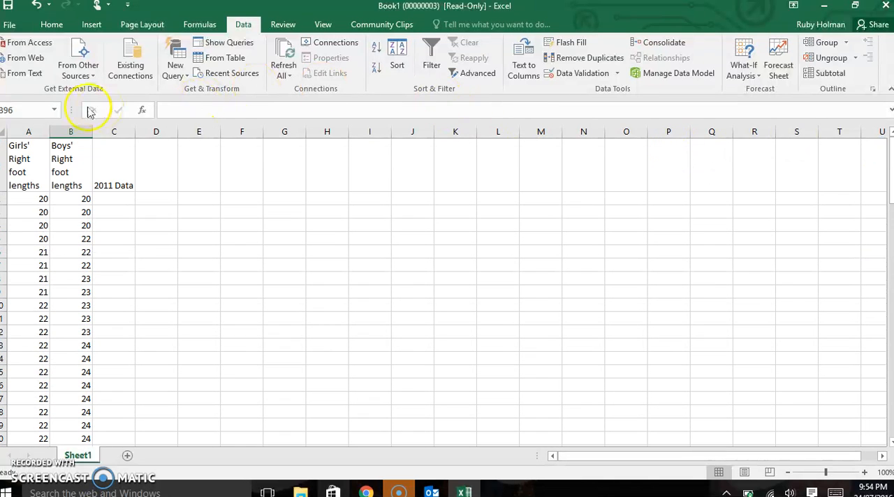
click(33, 132)
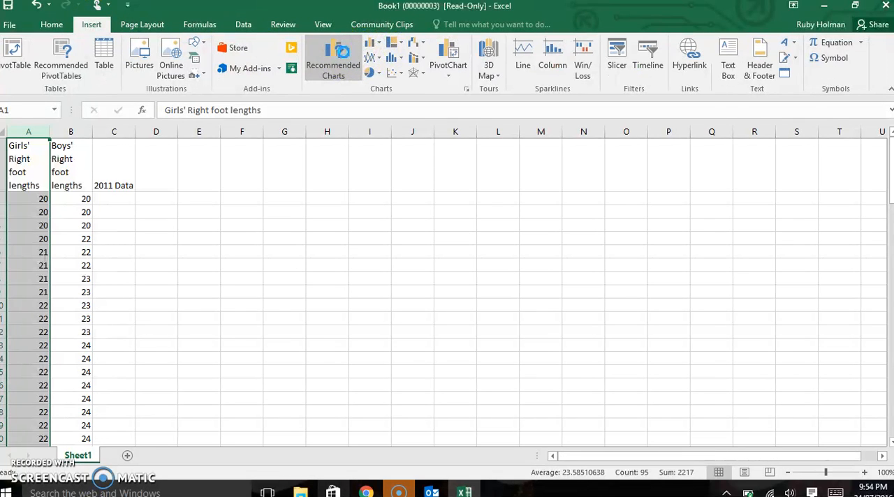
click(342, 60)
click(336, 69)
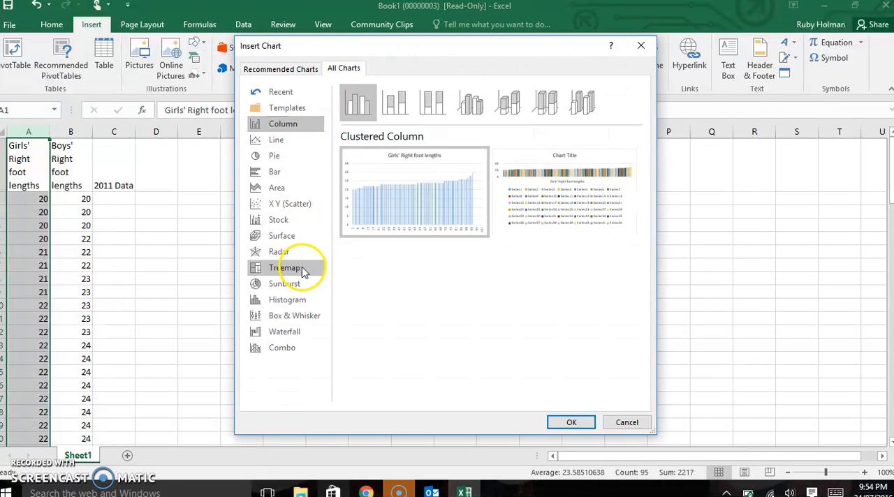
click(299, 307)
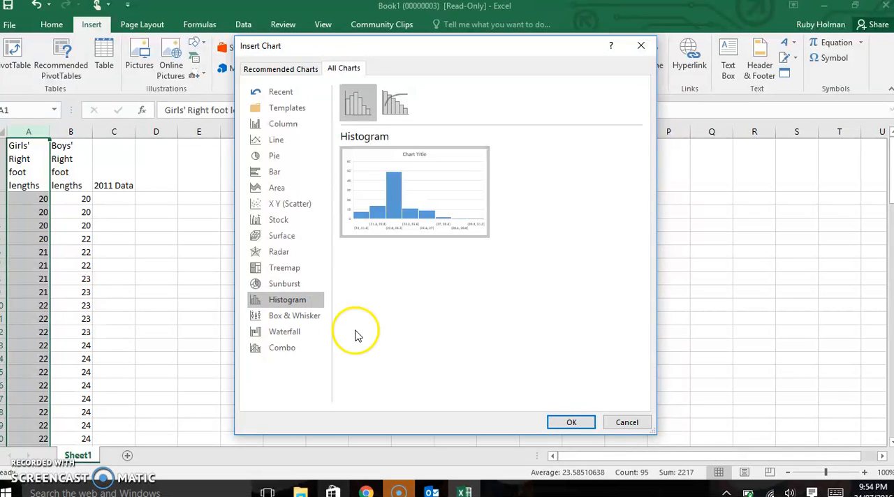
click(573, 421)
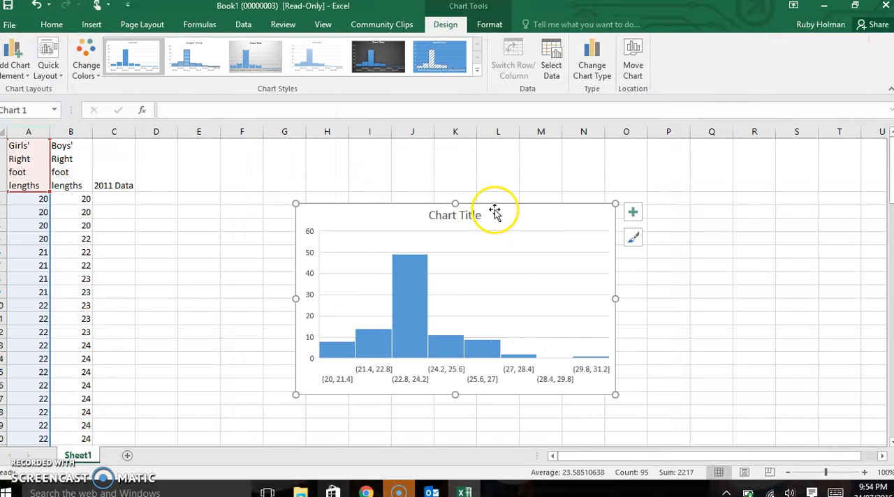
drag(495, 211, 376, 192)
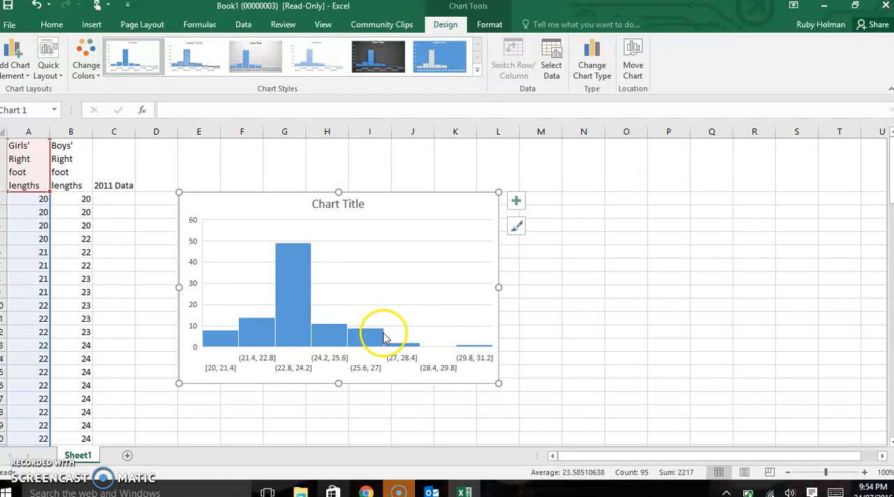
Step: Set the bin width of the histogram's horizontal axis to 1
click(365, 372)
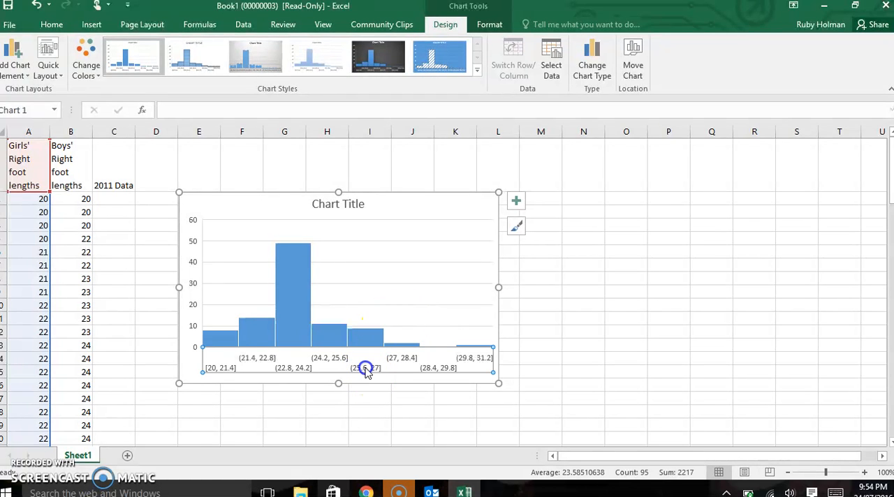
double_click(367, 373)
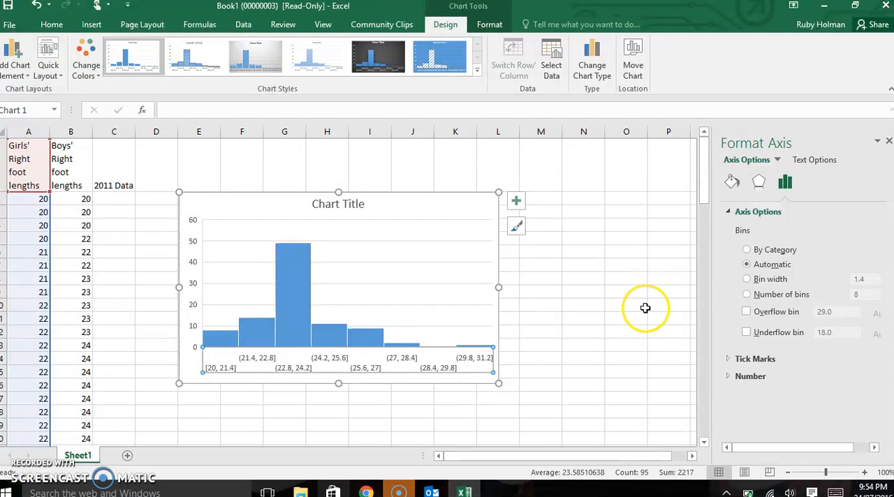
click(747, 279)
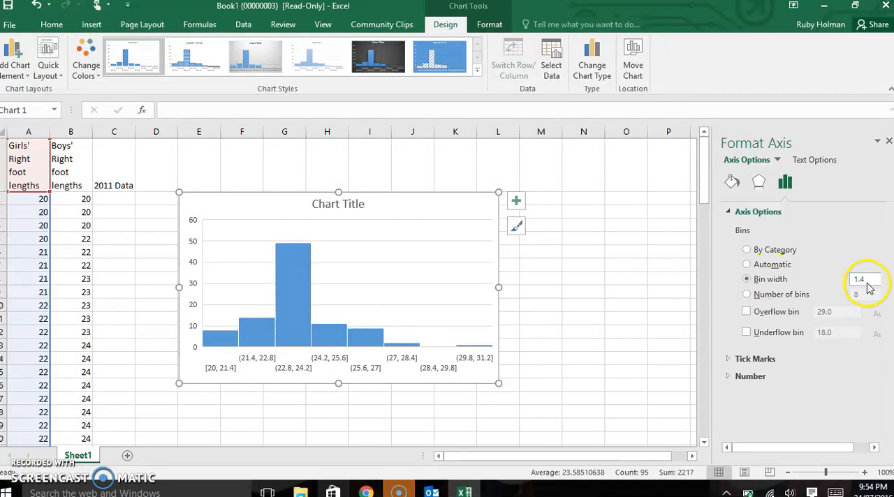
text(1)
key(Return)
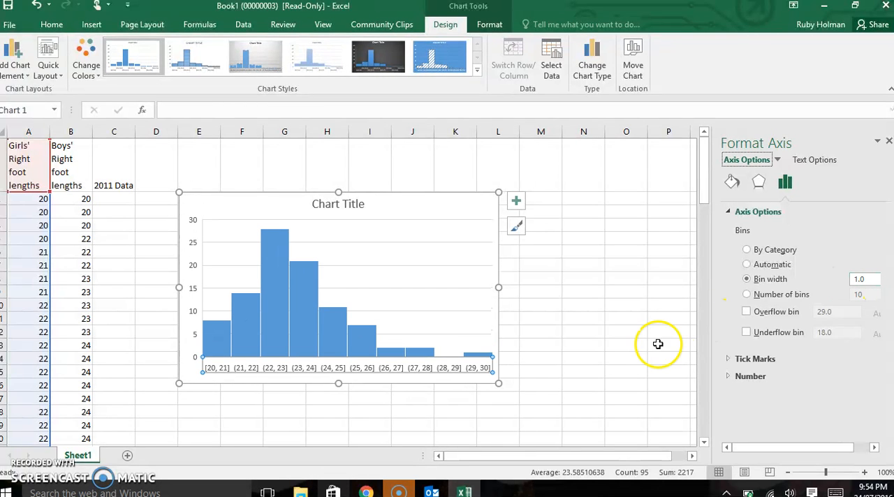
click(576, 358)
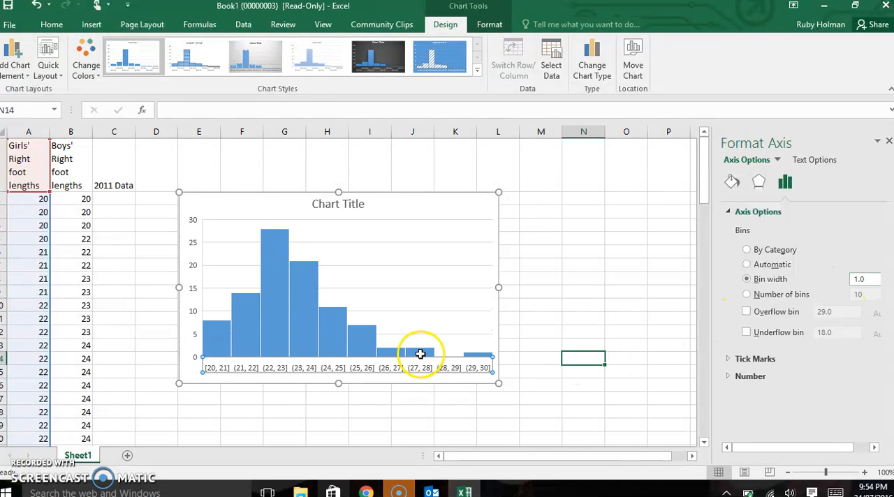
Step: Replace the girls' histogram's placeholder title with "Girls' Right Foot Lengths"
click(447, 209)
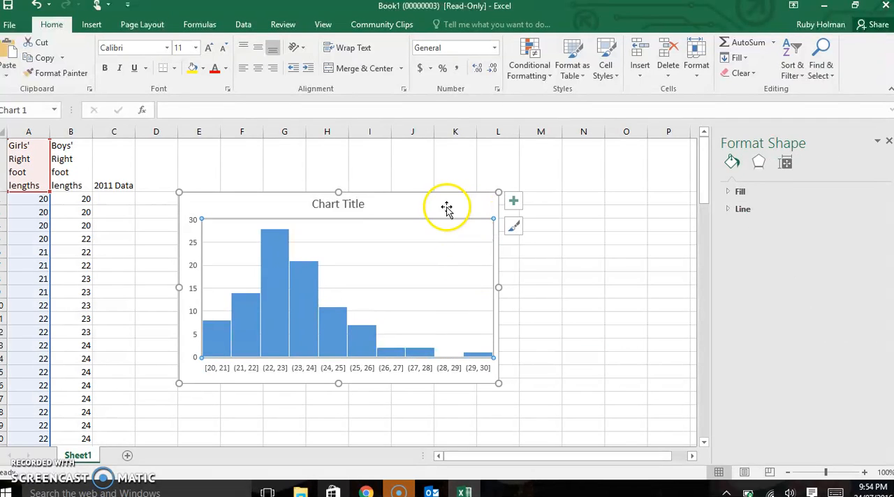
click(355, 204)
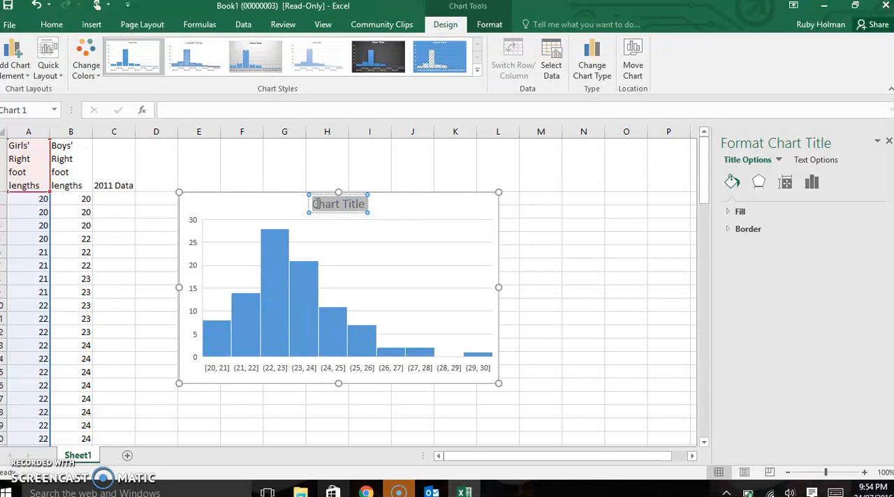
text(Girls')
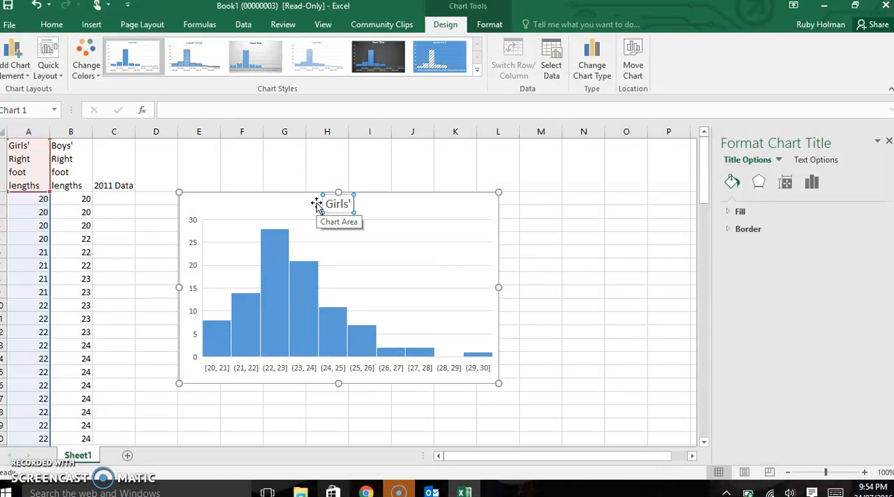
text( Right)
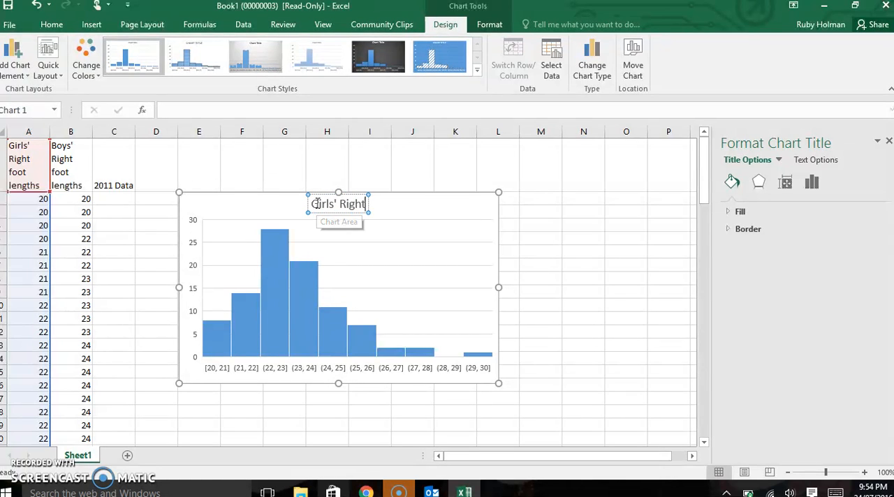
text( Foot)
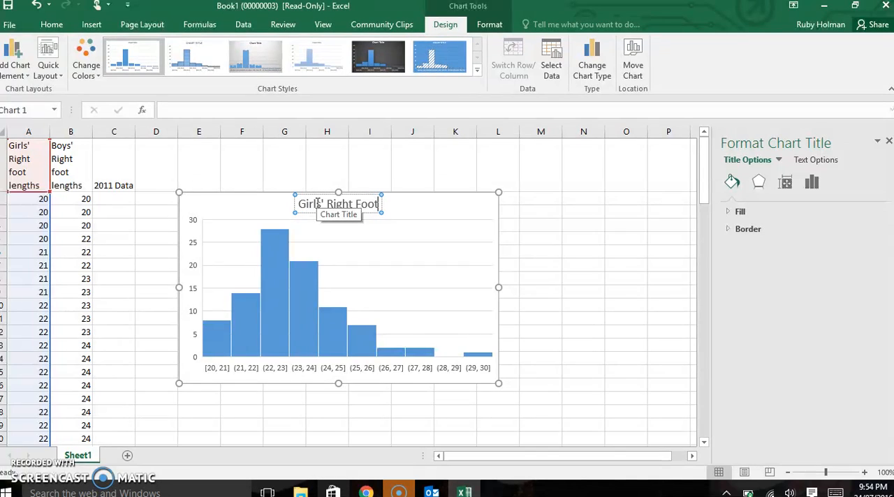
text( Lengths)
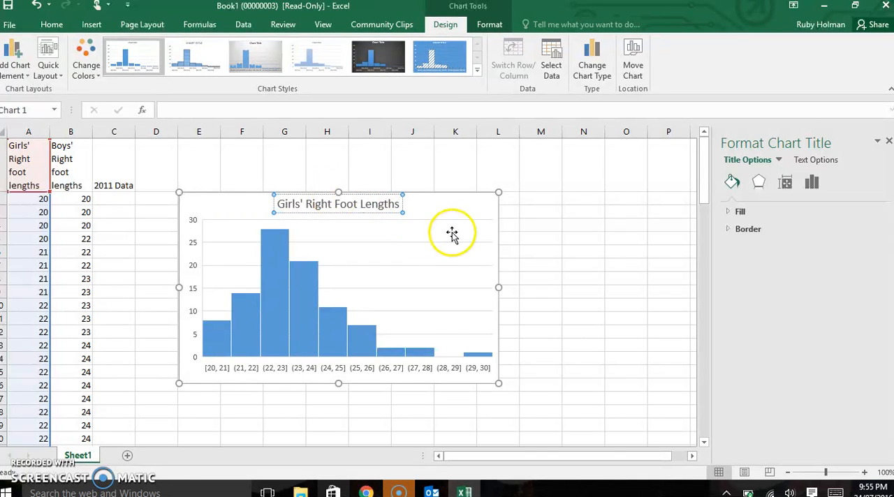
Step: Add axis titles to the girls' histogram and set the horizontal one to "Length in cm"
click(502, 213)
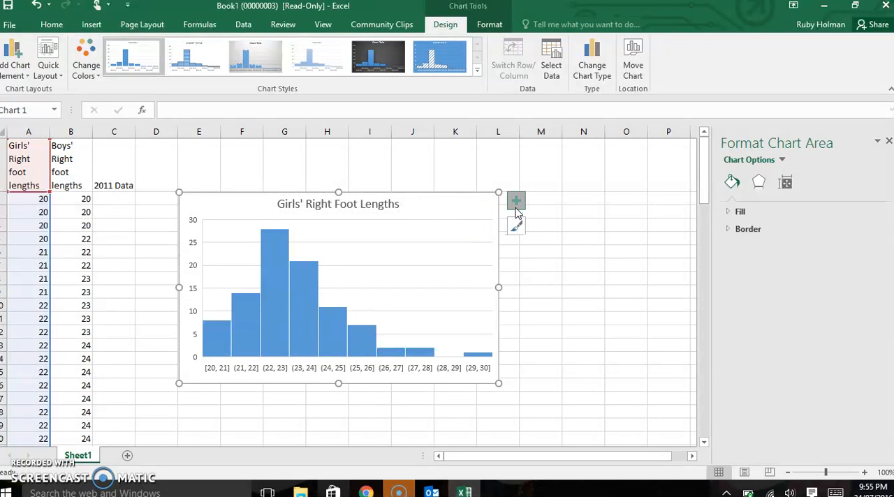
click(517, 202)
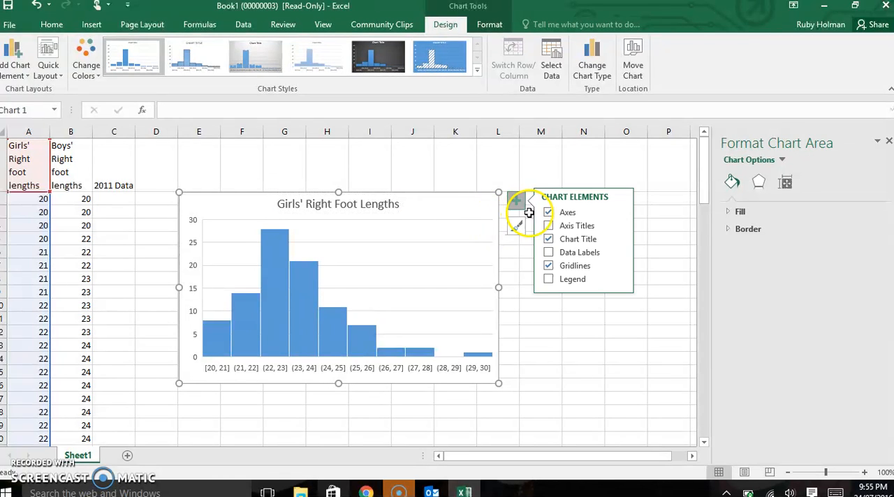
click(548, 226)
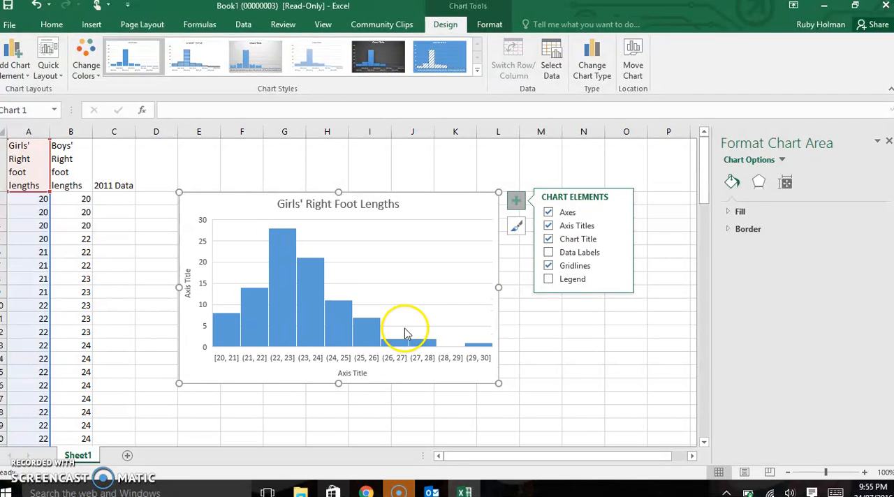
click(360, 374)
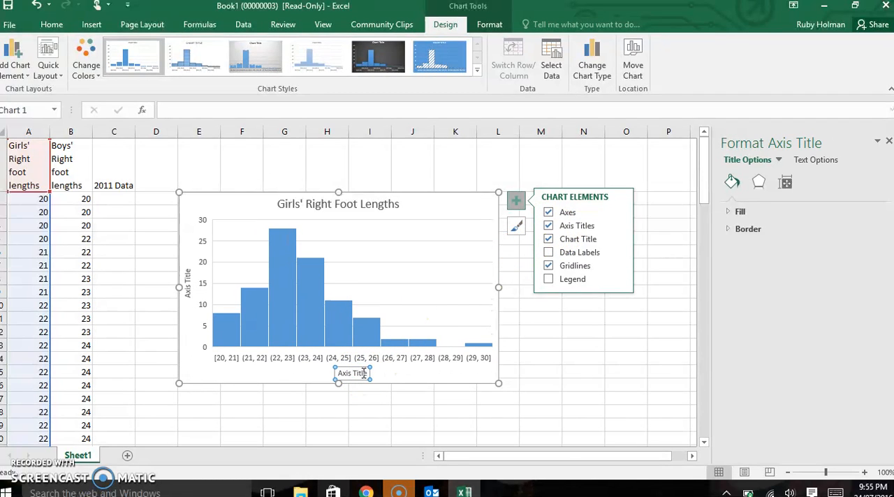
click(364, 373)
drag(350, 374, 364, 373)
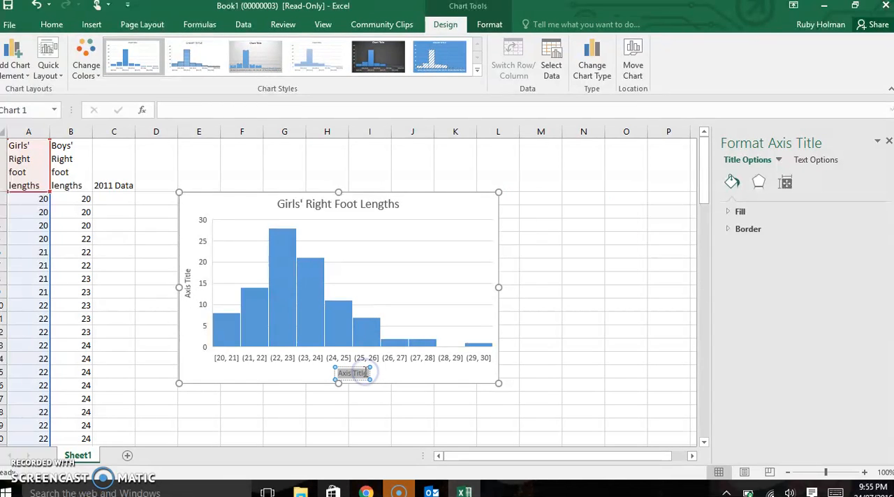
text(Length inc)
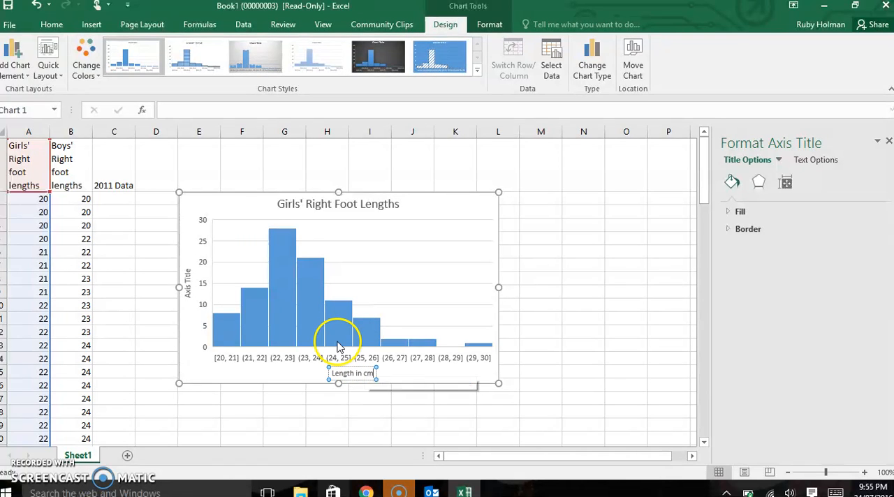
Step: Set the vertical axis title of the girls' histogram to "Frequency"
click(187, 282)
click(188, 281)
double_click(187, 283)
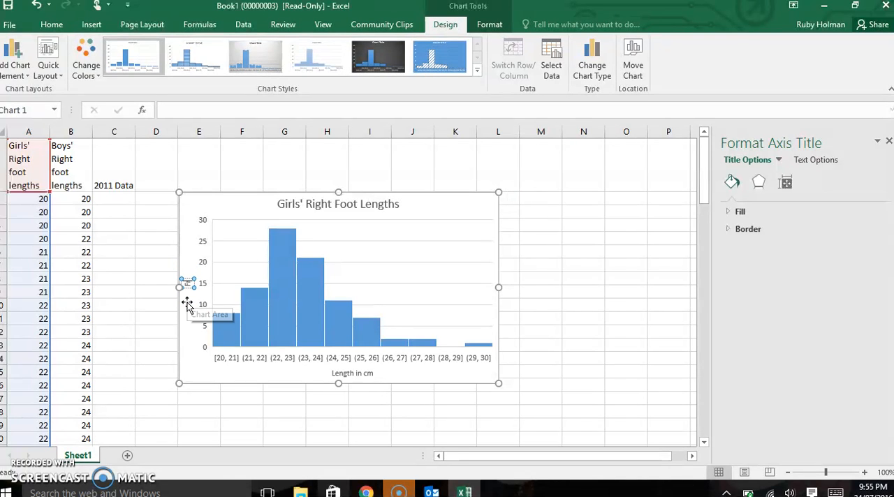
text(Frequen)
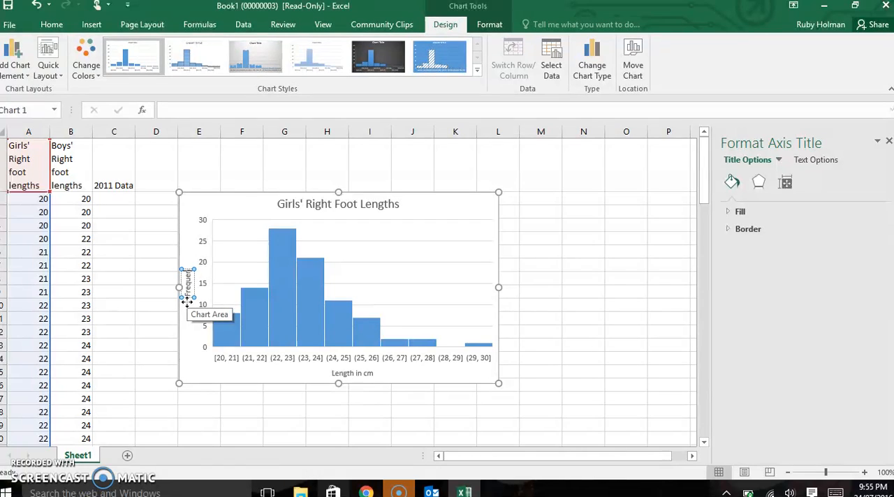
text(cy)
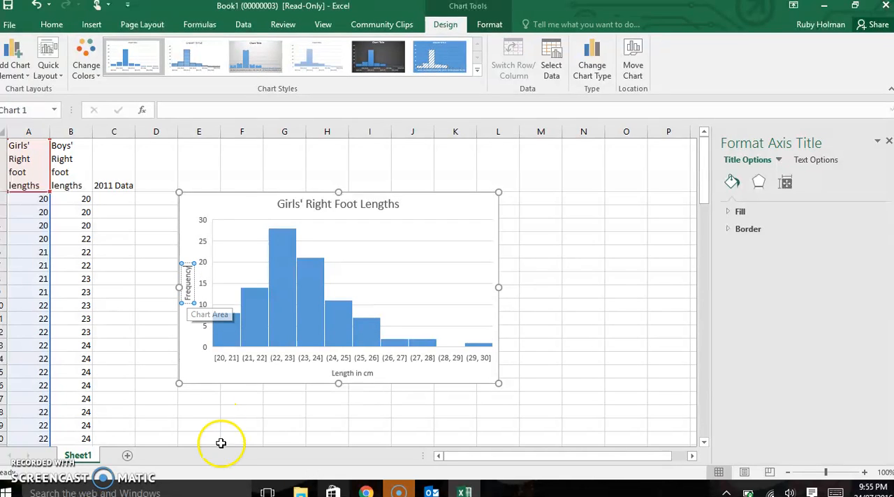
click(301, 409)
click(421, 383)
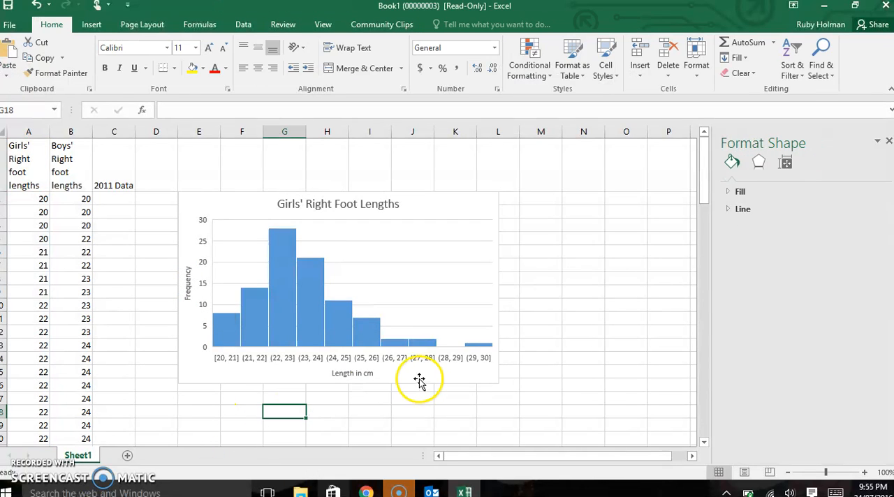
Step: Insert a histogram of the boys' right foot lengths in column B
click(70, 130)
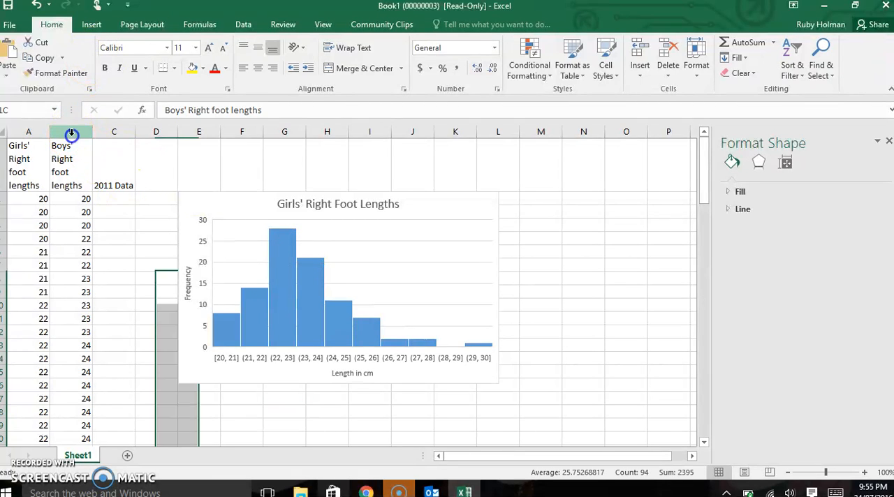
click(93, 25)
click(349, 64)
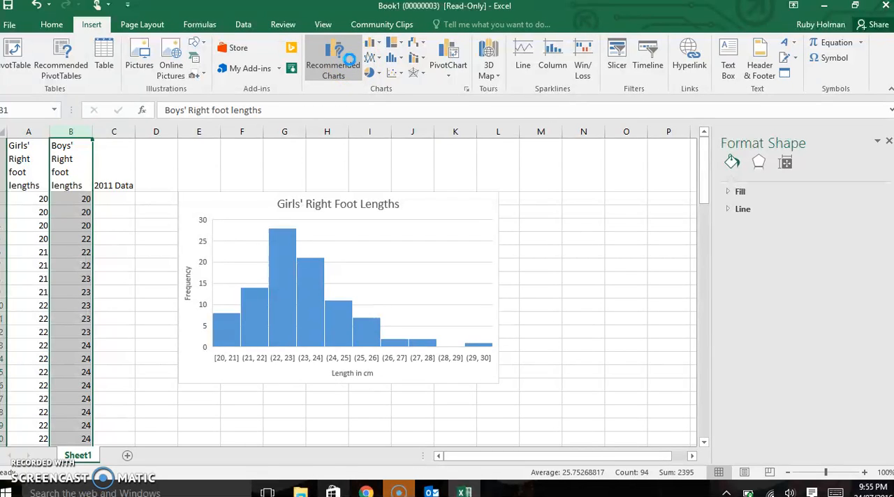
click(346, 68)
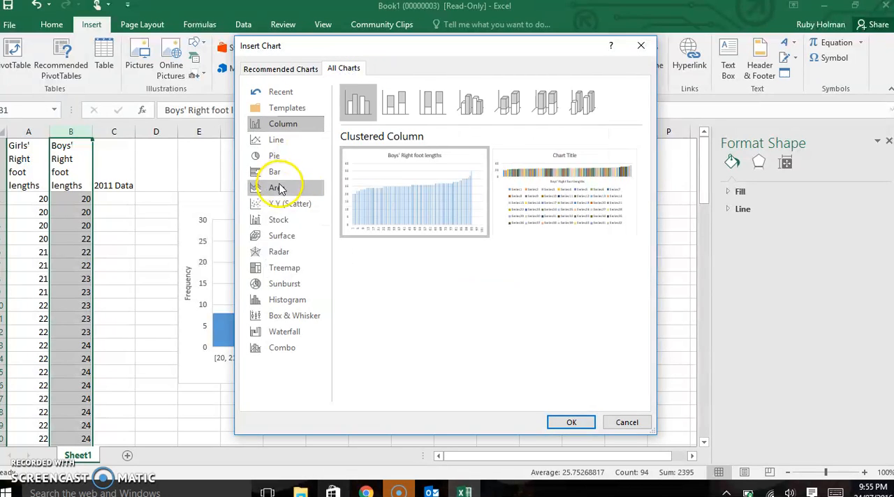
click(286, 306)
click(565, 423)
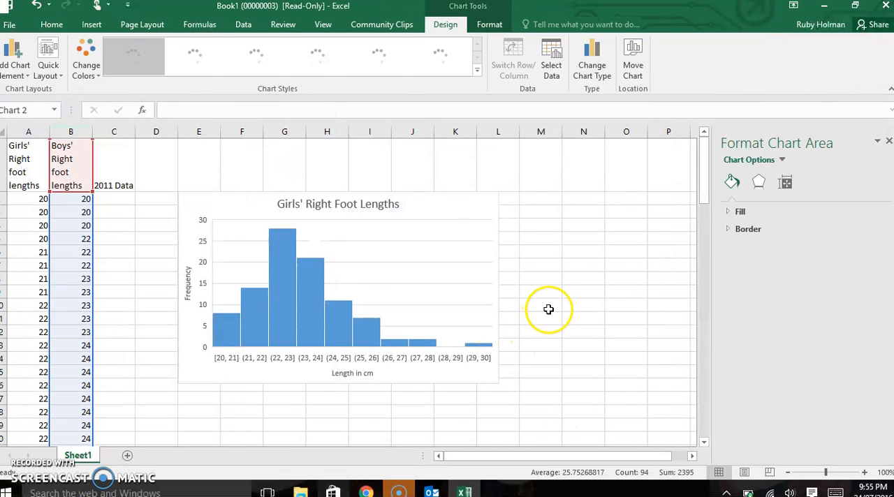
Step: Close the formatting pane and place the boys' histogram directly beside the girls' histogram, aligned with its upper edge
click(889, 140)
drag(471, 205, 769, 193)
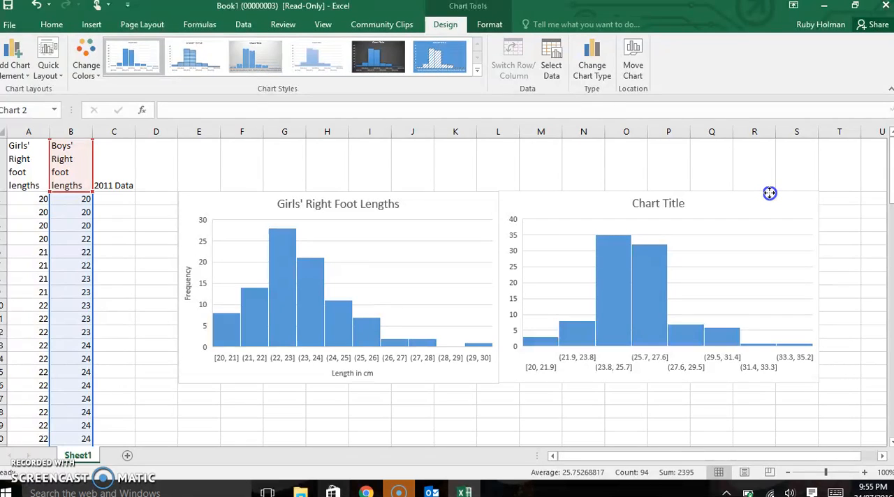
click(769, 194)
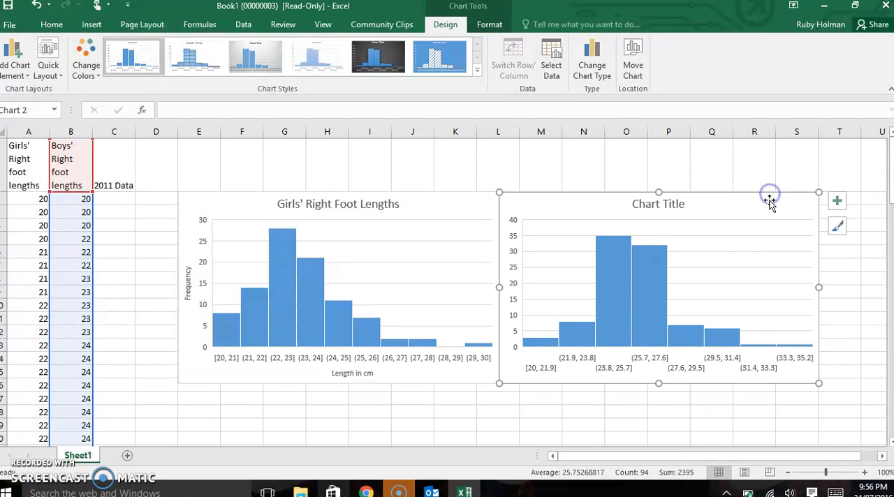
Step: Set the bin width of the boys' histogram's horizontal axis to 1 and close the formatting pane
double_click(695, 374)
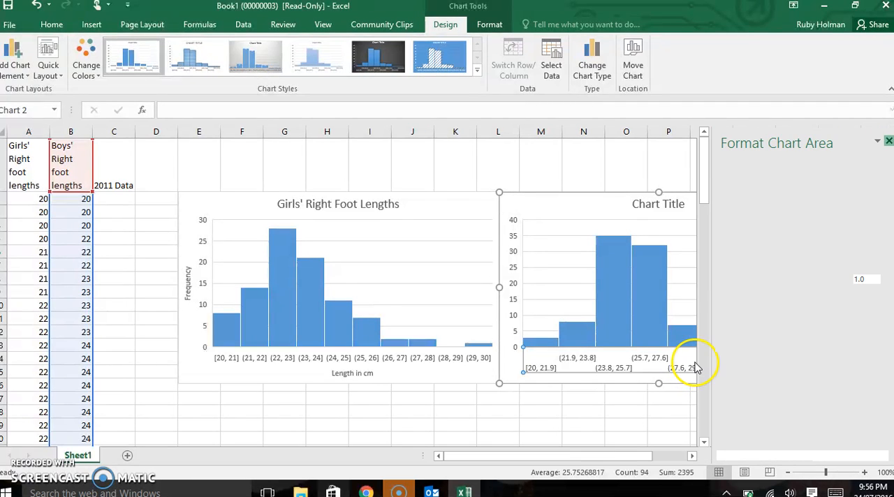
click(754, 280)
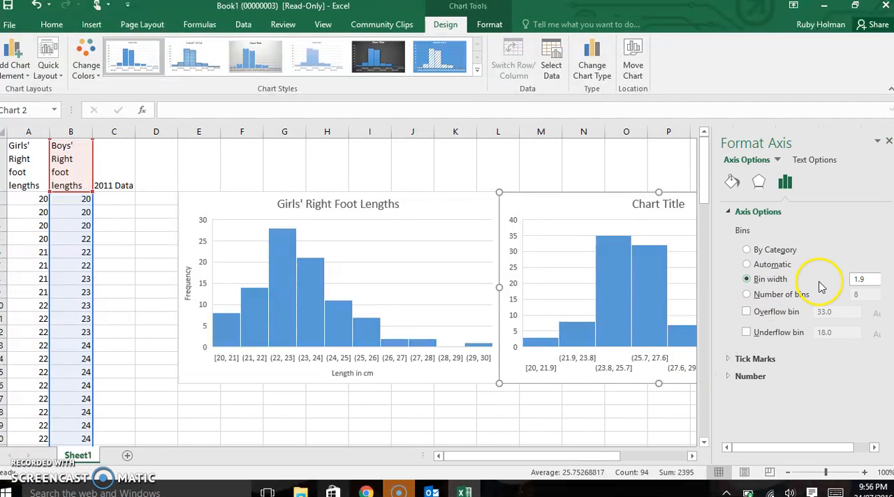
click(872, 279)
key(BackSpace)
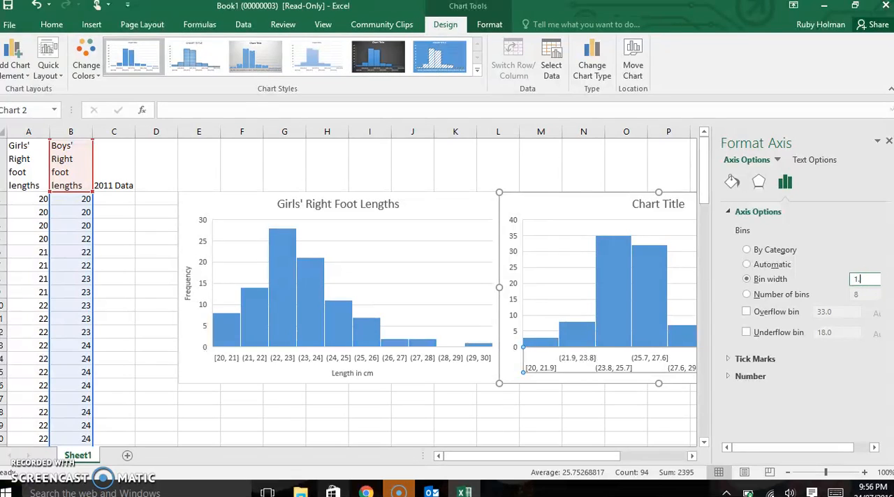
key(Return)
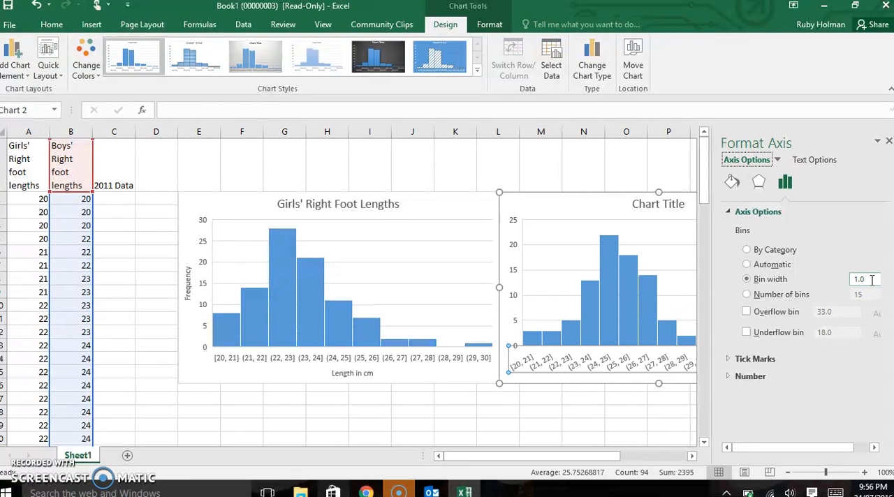
click(637, 435)
click(625, 370)
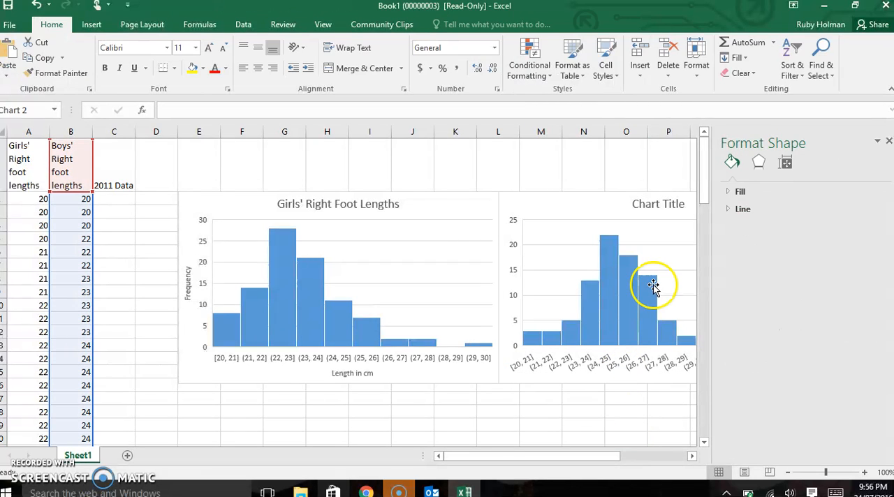
click(888, 141)
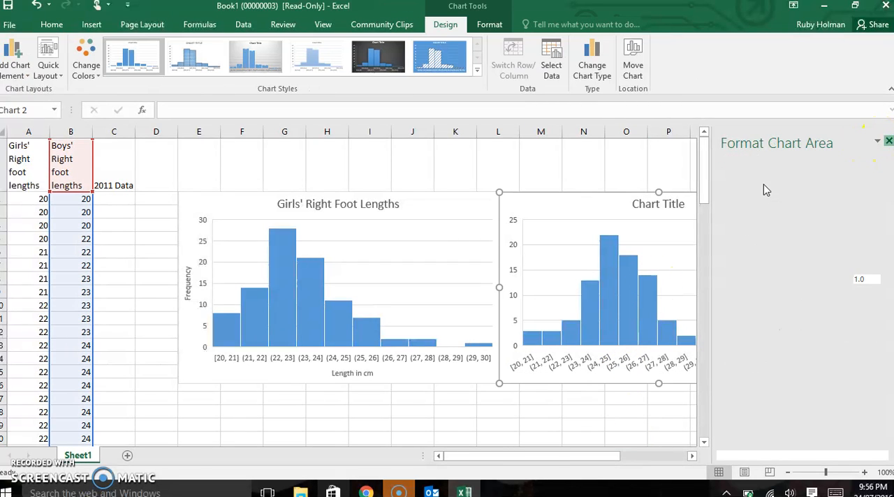
Step: Replace the boys' histogram's placeholder title with "Boys' Right Foot Length"
click(668, 204)
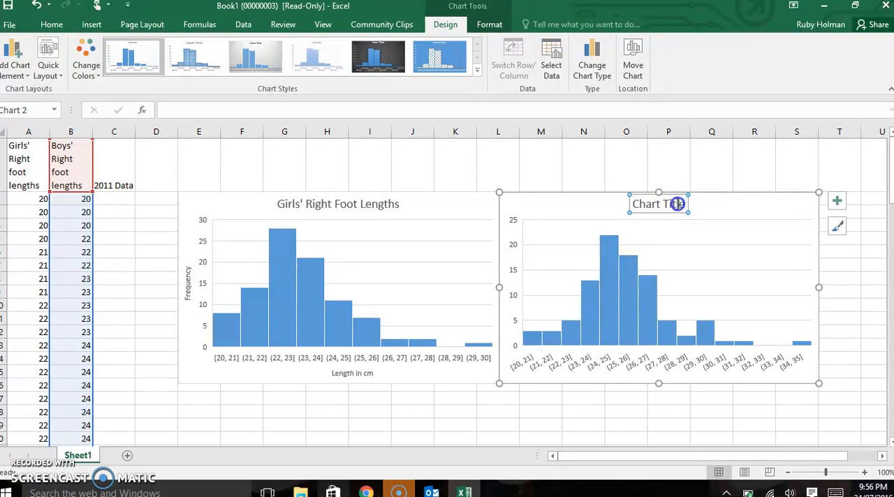
click(680, 204)
triple_click(653, 204)
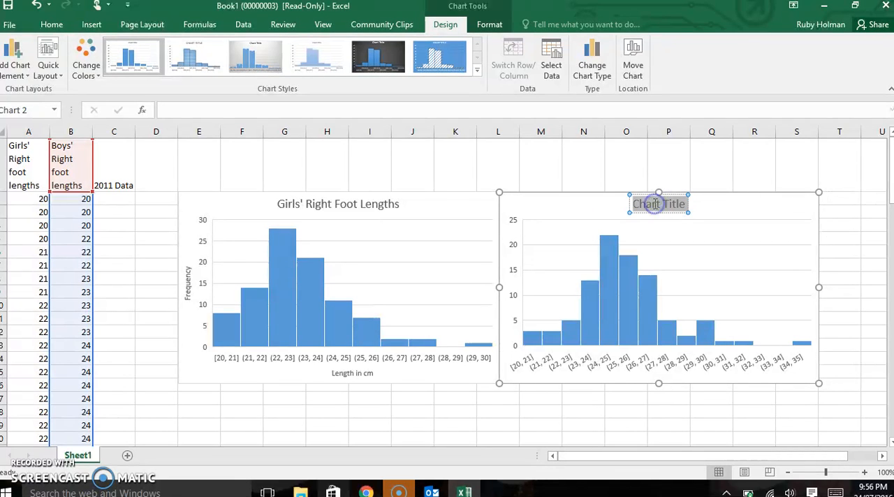
text(Boy)
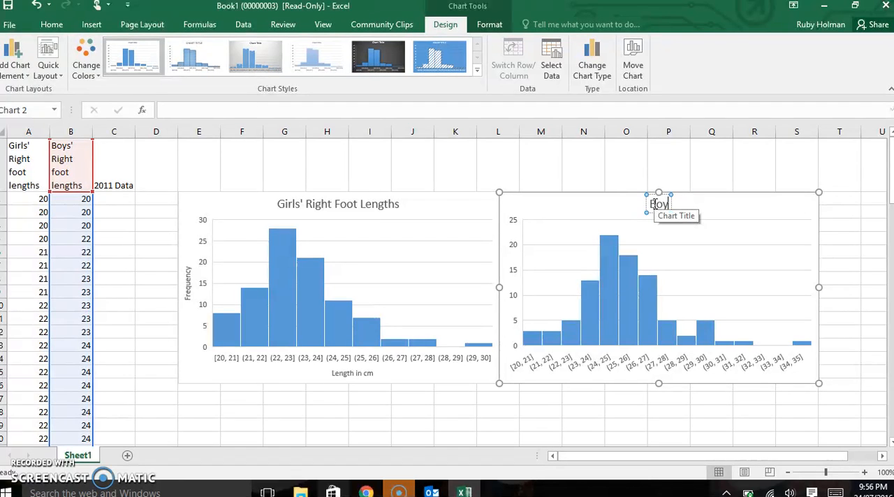
text(s' Right Foot L)
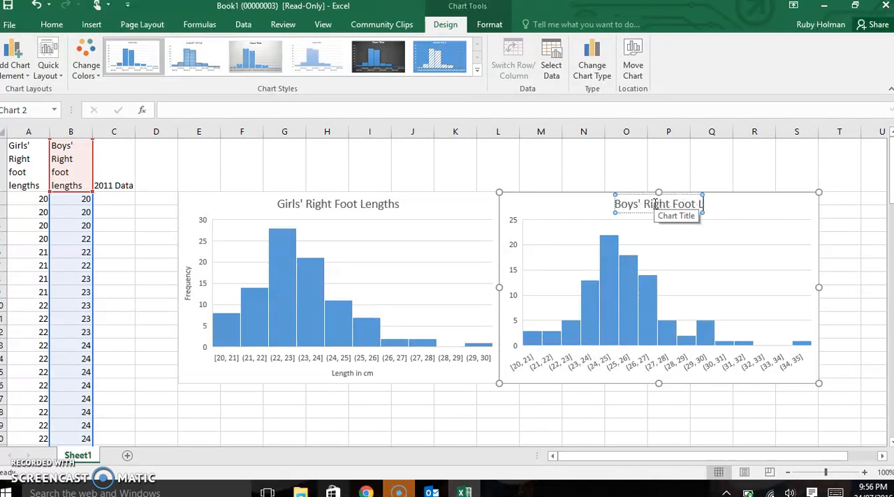
text(ength)
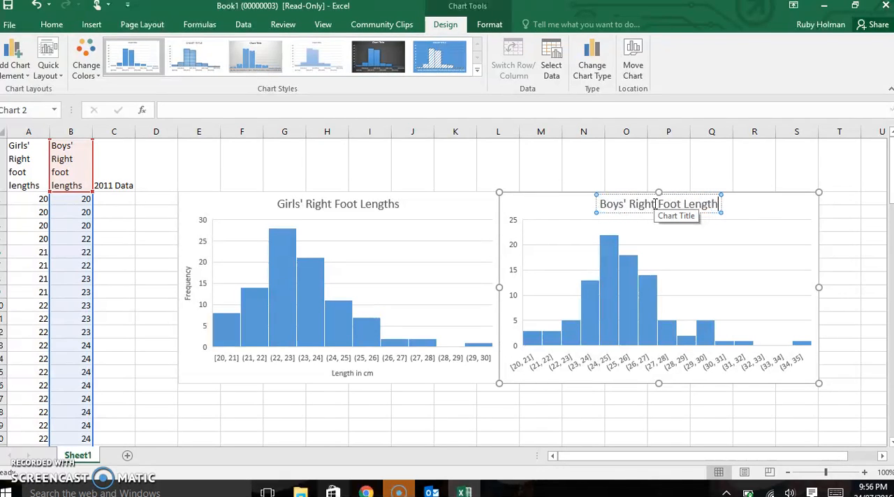
double_click(514, 273)
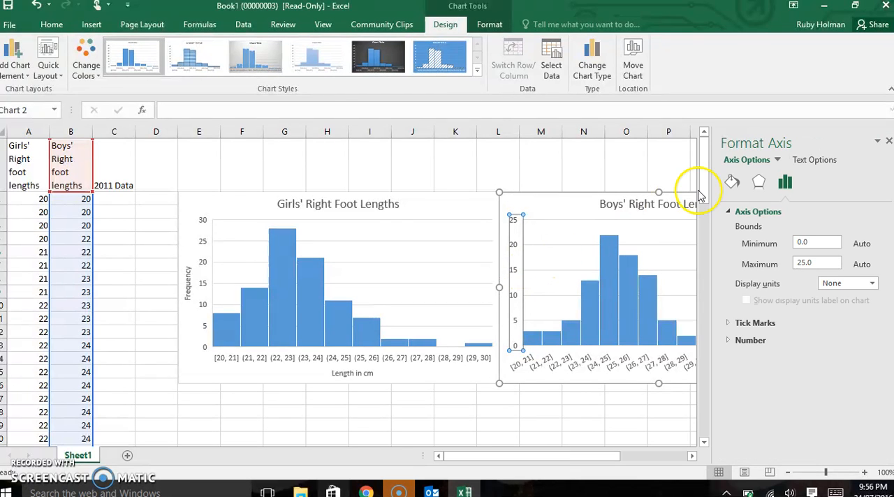
click(512, 287)
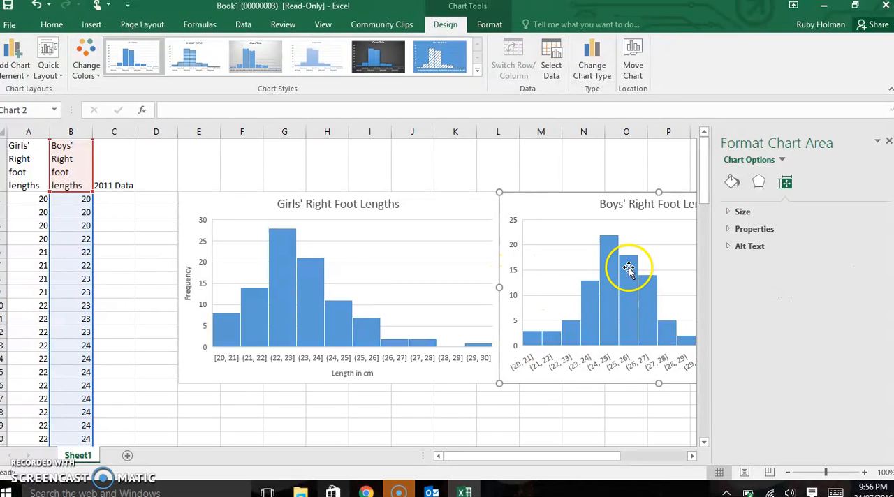
click(742, 212)
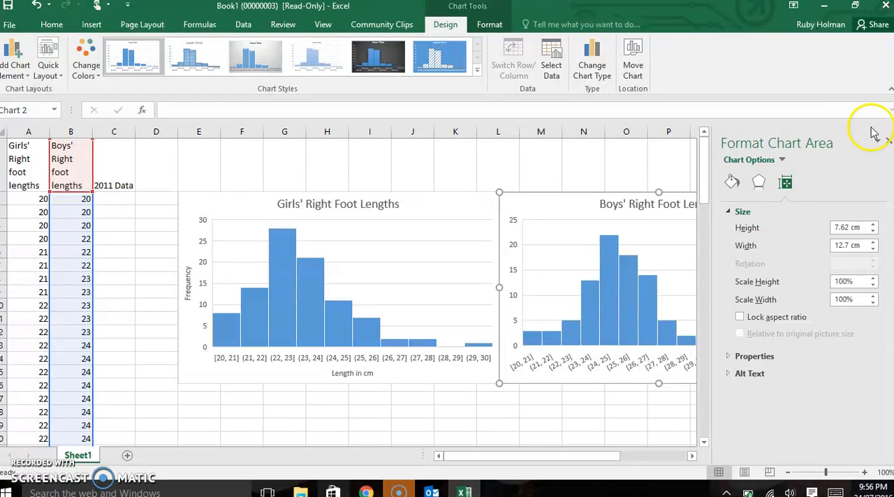
click(887, 142)
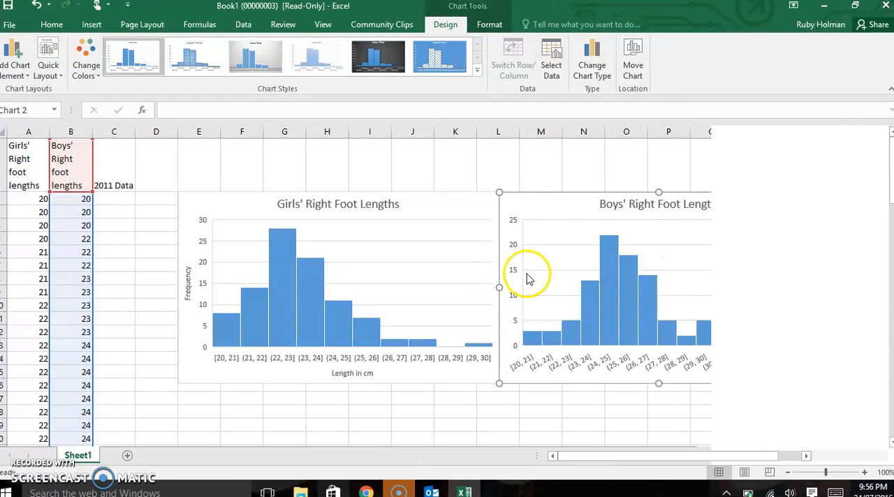
Step: Set the maximum bound of the boys' histogram's vertical axis to 30 and close the formatting pane
click(514, 299)
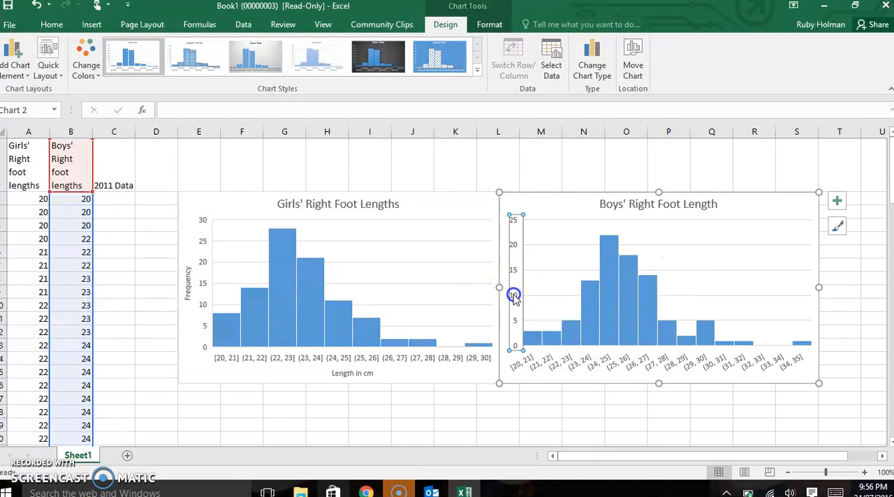
double_click(515, 299)
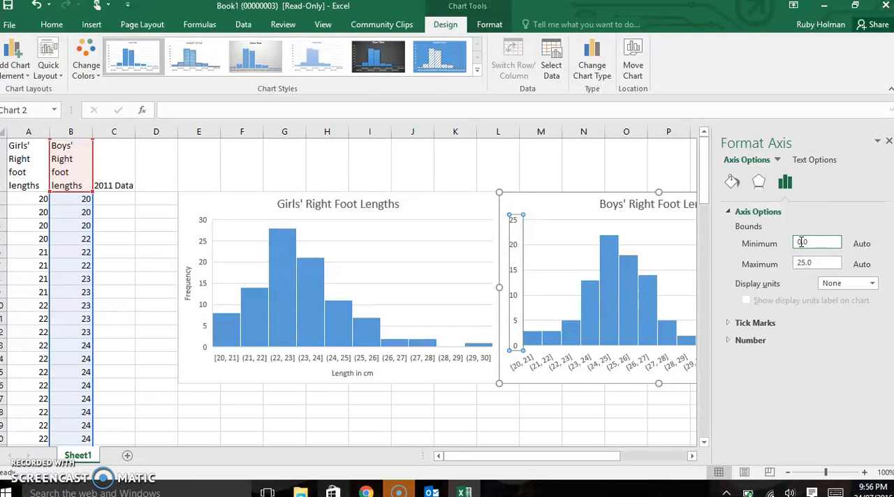
click(802, 264)
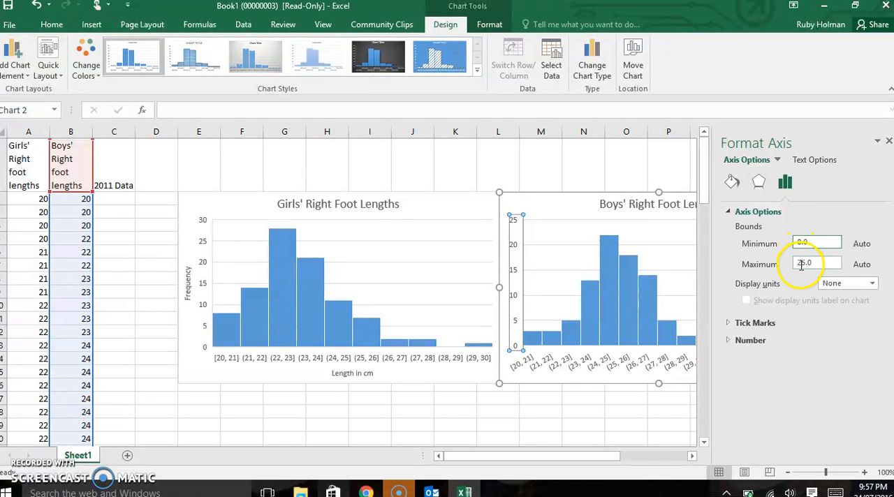
click(806, 263)
key(BackSpace)
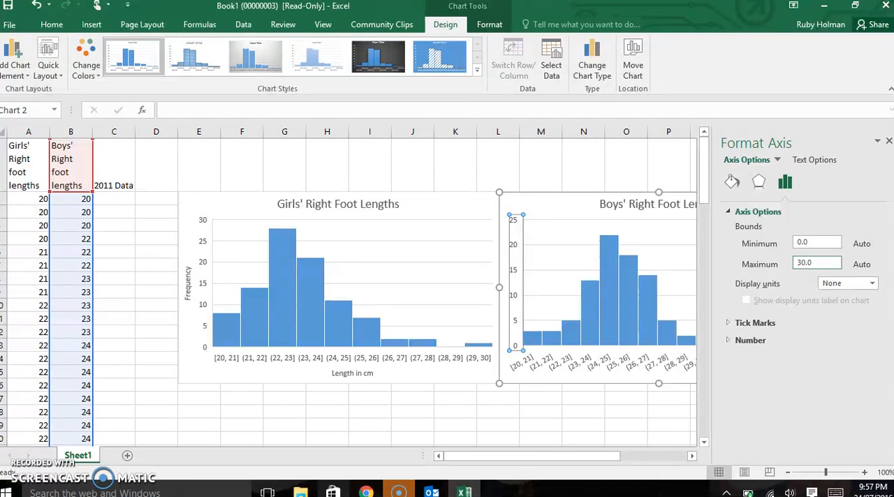
text(30)
key(Return)
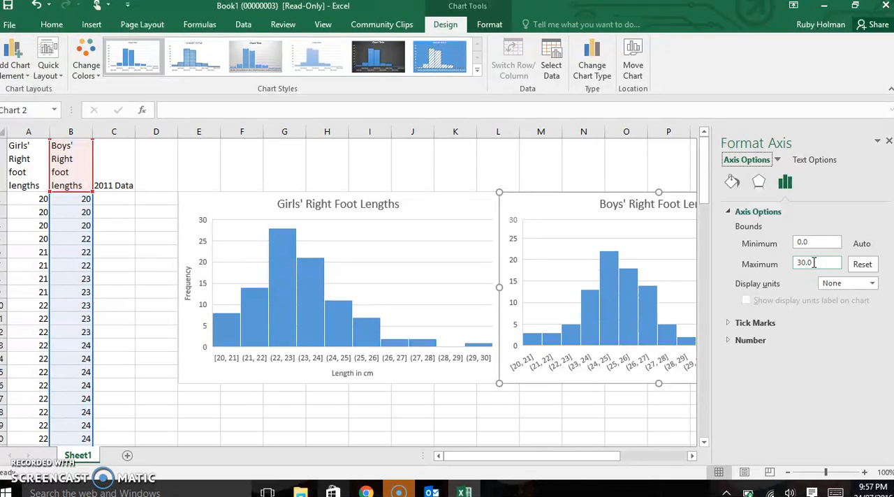
click(633, 424)
click(878, 142)
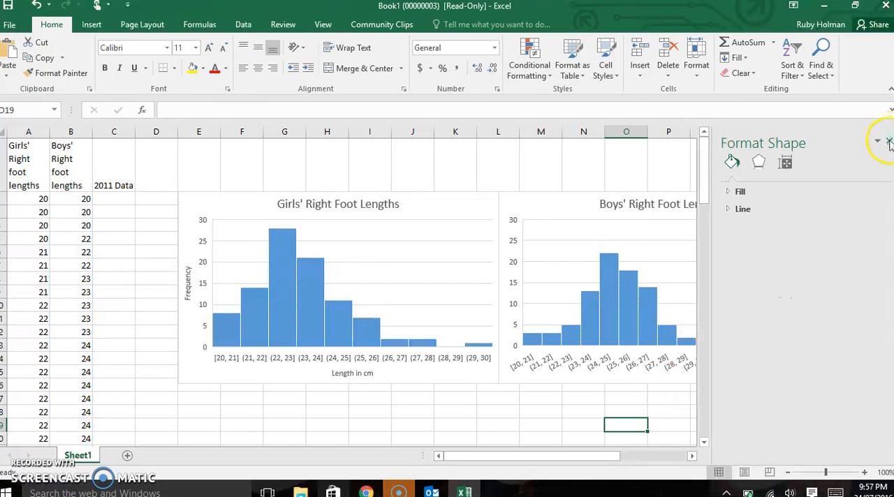
click(889, 142)
Step: Add axis titles to the boys' histogram and label its vertical axis "Frequency"
click(749, 288)
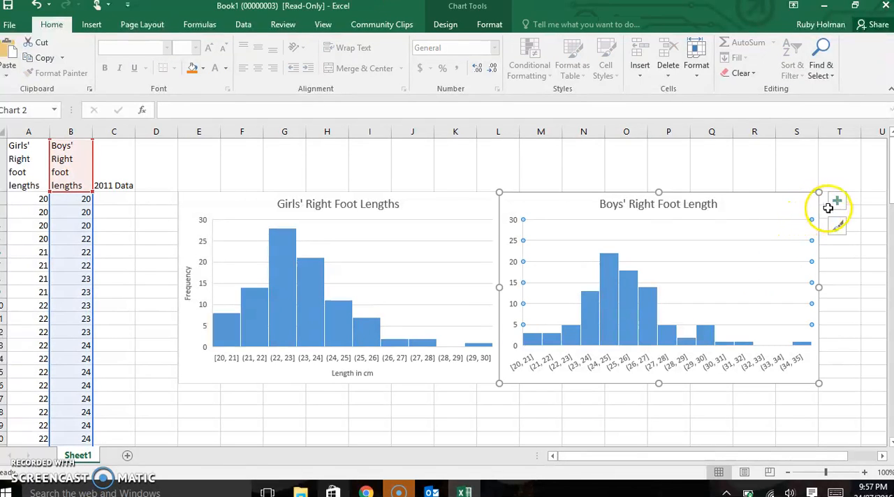
click(833, 205)
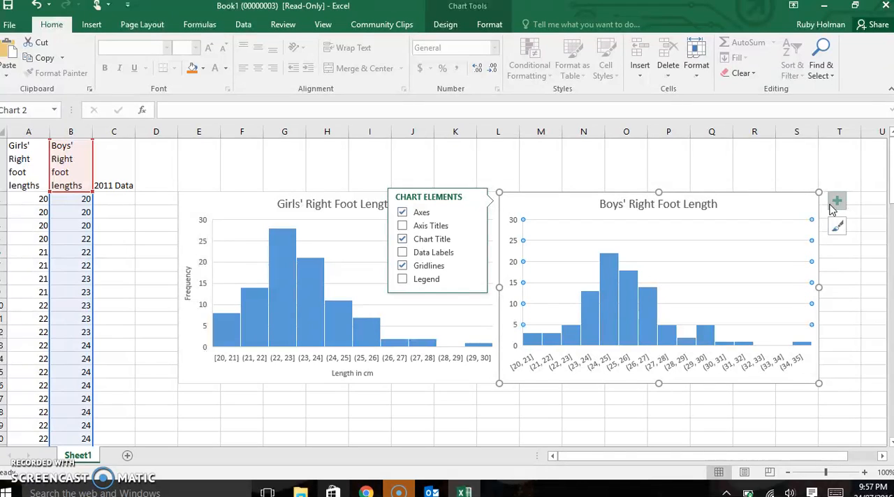
click(402, 227)
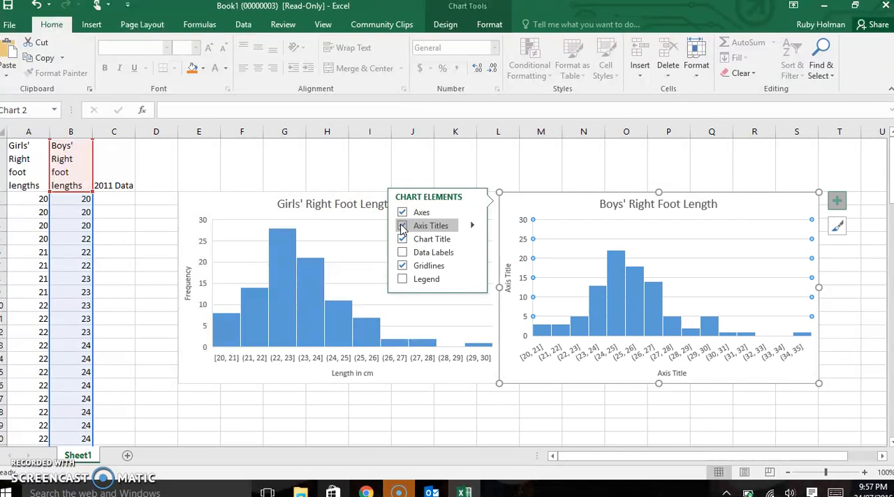
click(509, 286)
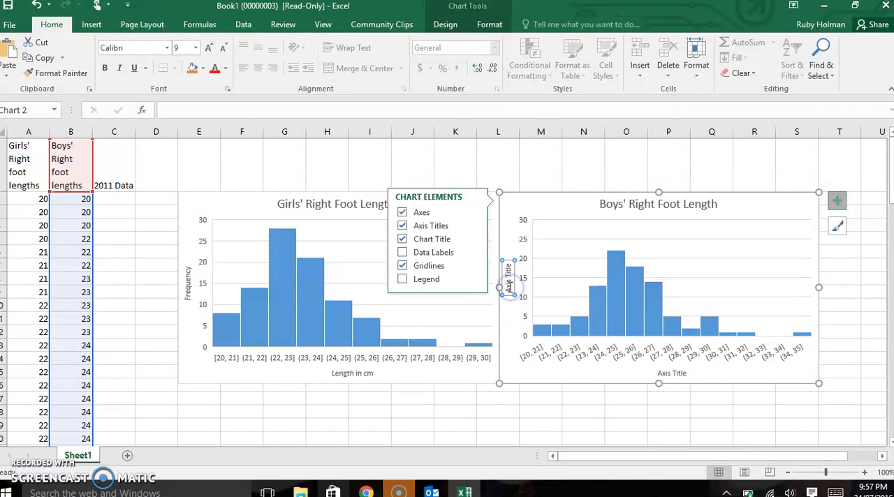
click(510, 285)
drag(509, 287, 508, 266)
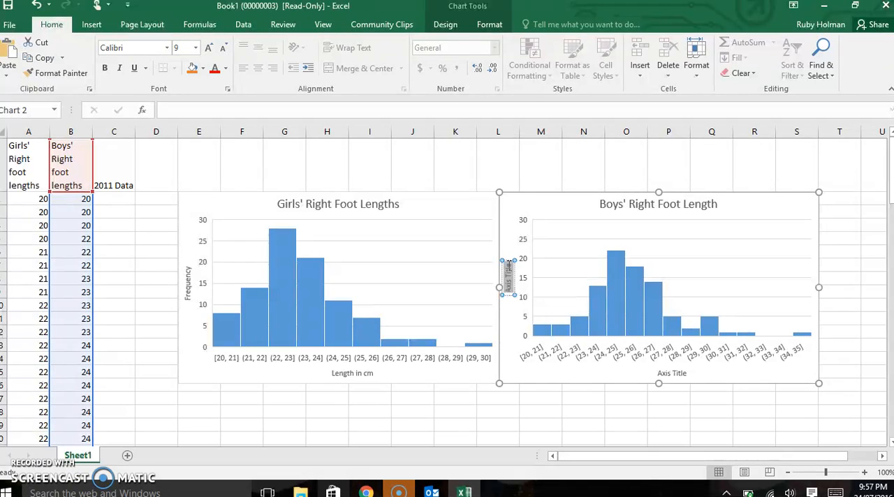
text(Frequency)
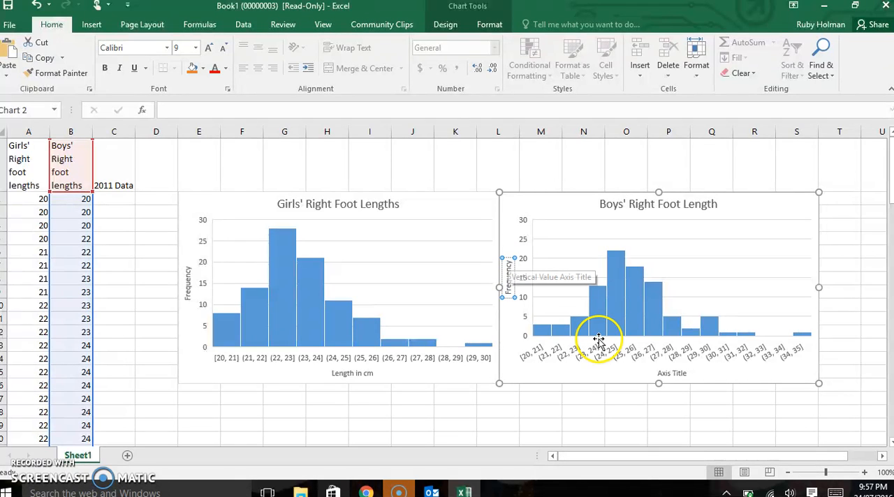
Step: Replace the boys' histogram's placeholder horizontal axis title with "Lengths in cm"
click(679, 374)
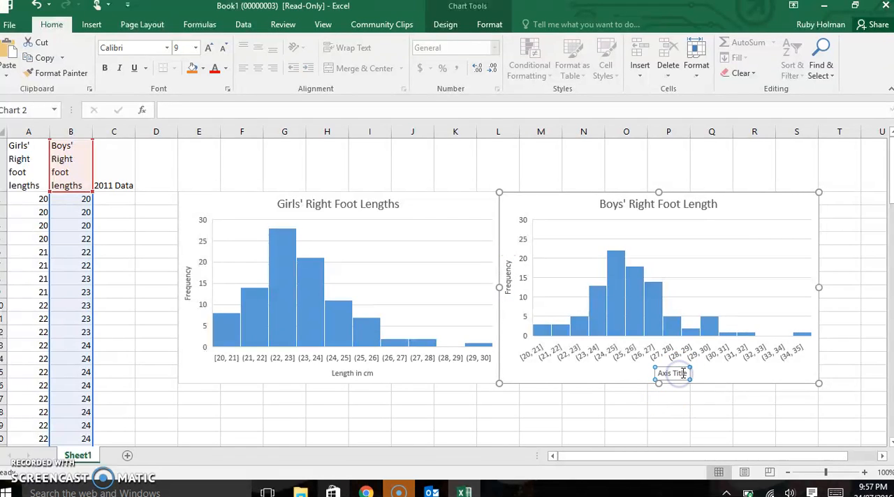
drag(688, 374, 669, 374)
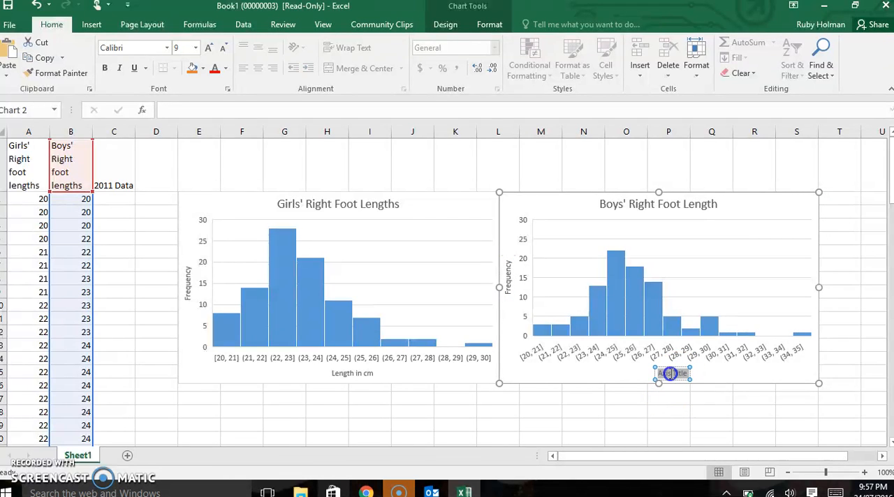
text(Lengths in cm)
click(621, 410)
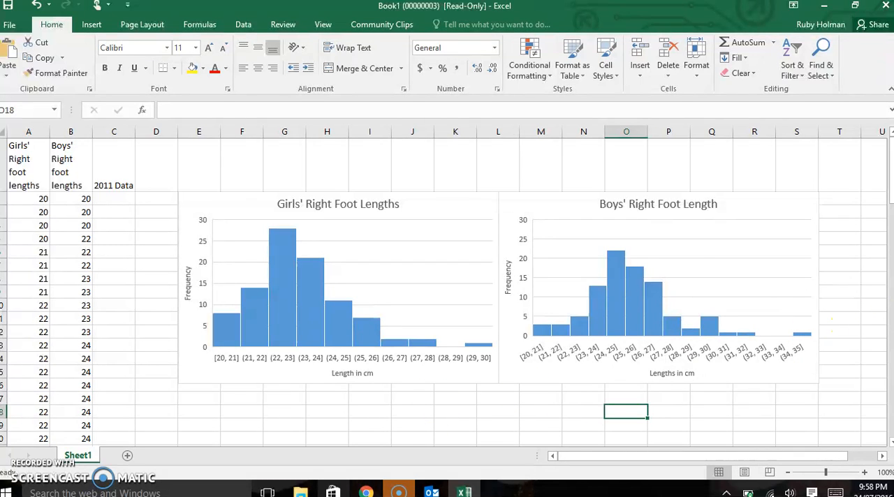
Step: Insert a Box and Whisker chart of the girls' and boys' right foot lengths in columns A and B
drag(25, 138, 61, 133)
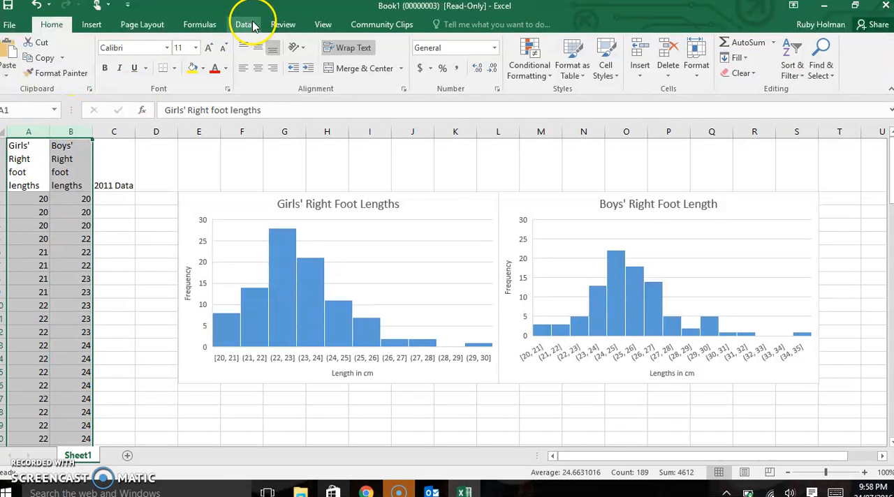
click(92, 25)
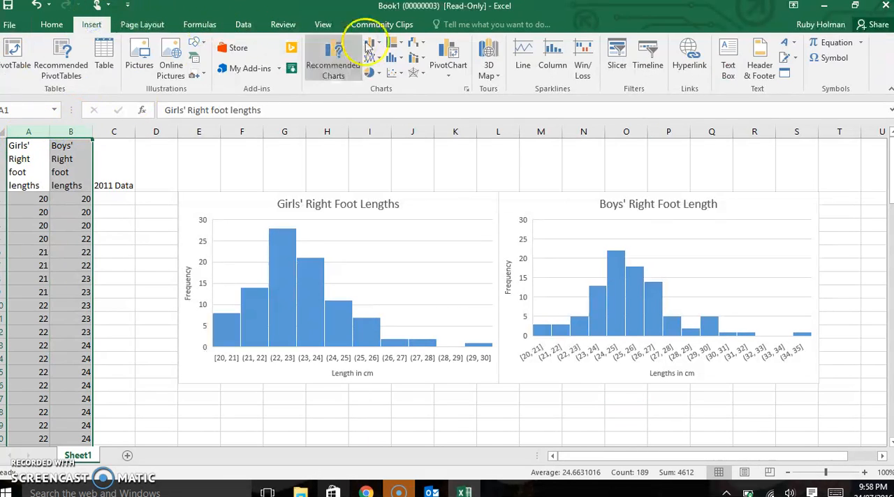
click(317, 70)
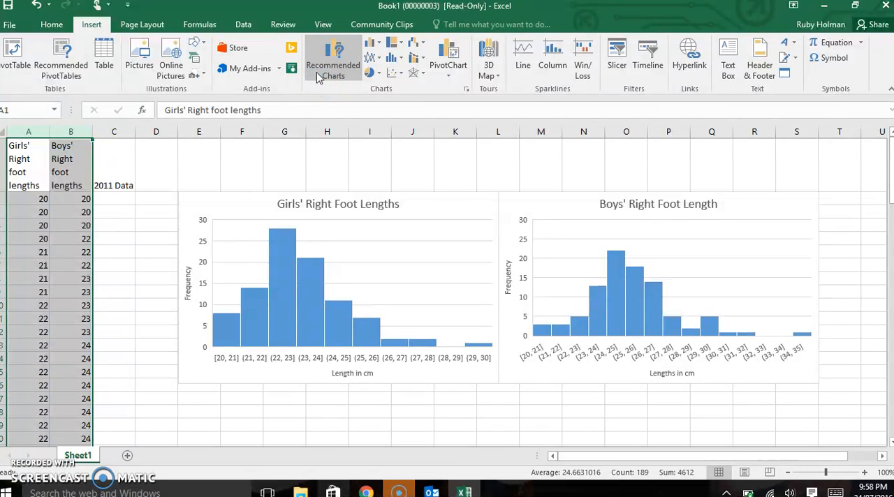
click(337, 69)
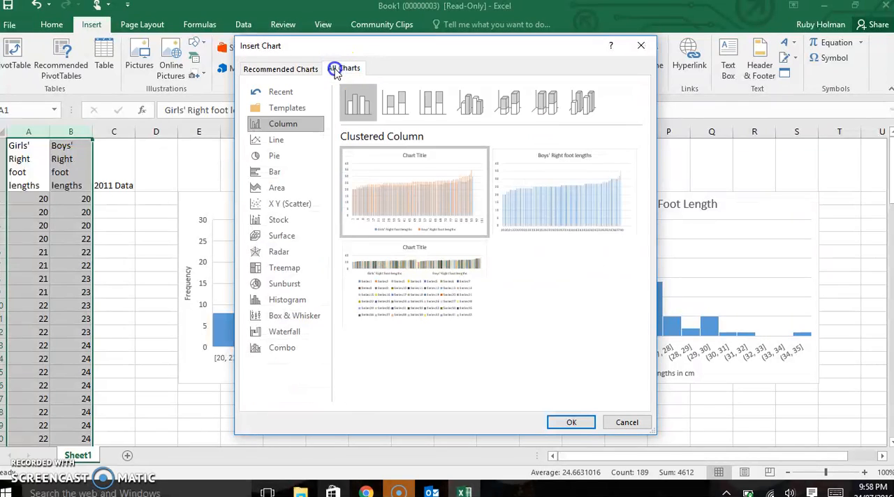
click(292, 316)
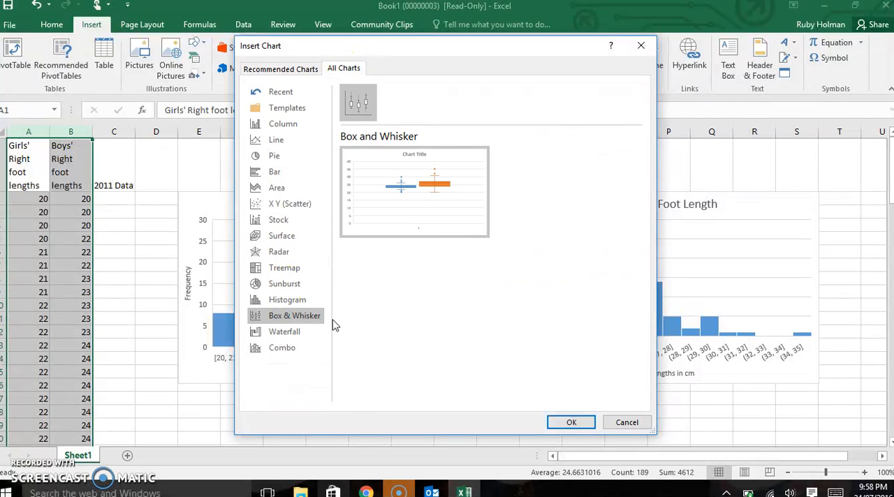
click(567, 424)
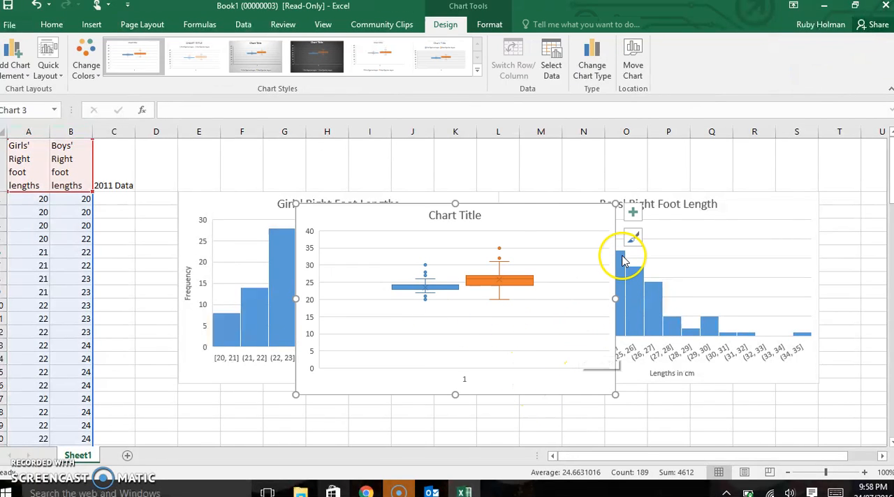
Step: Replace the box and whisker chart's placeholder title with "Right Foot Coparison"
click(469, 216)
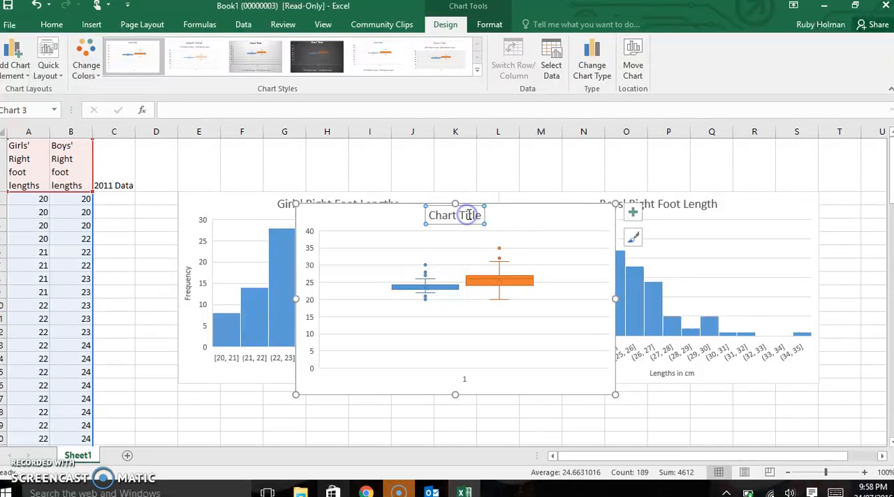
drag(481, 216, 438, 223)
key(Delete)
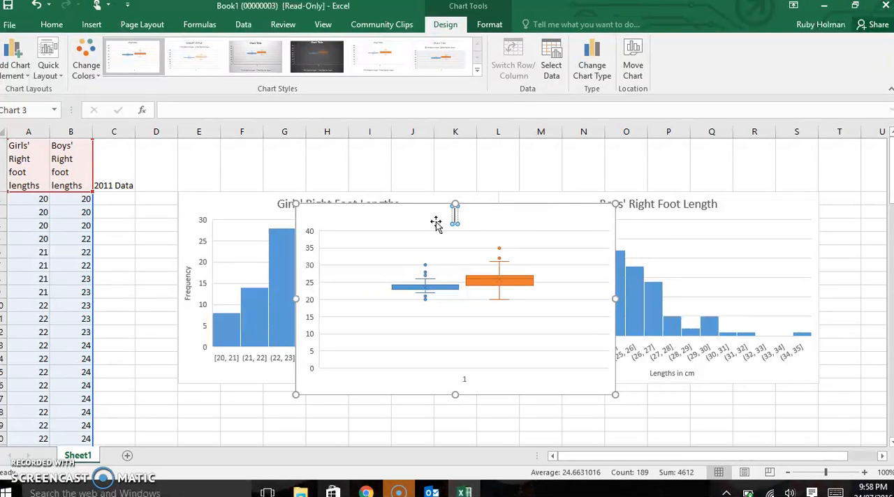
text(Right F)
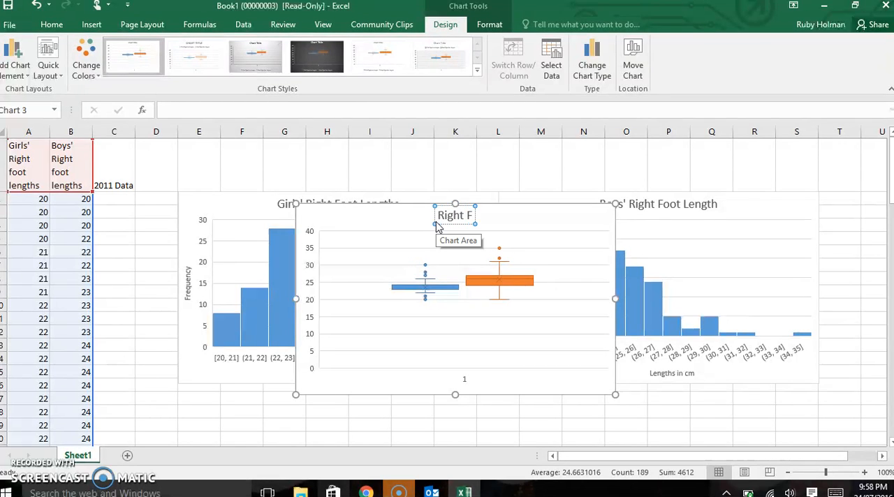
text(oot Coparison)
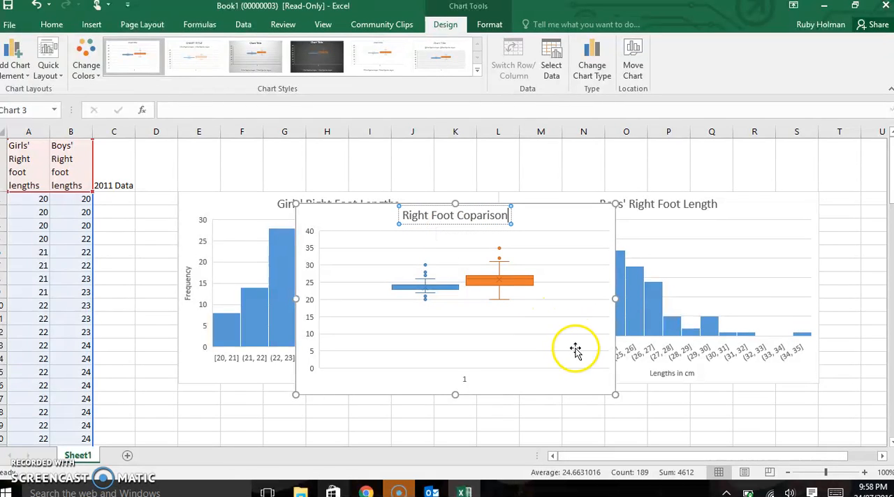
Step: Move the box and whisker chart to the empty cells below the two histograms
drag(891, 172, 891, 188)
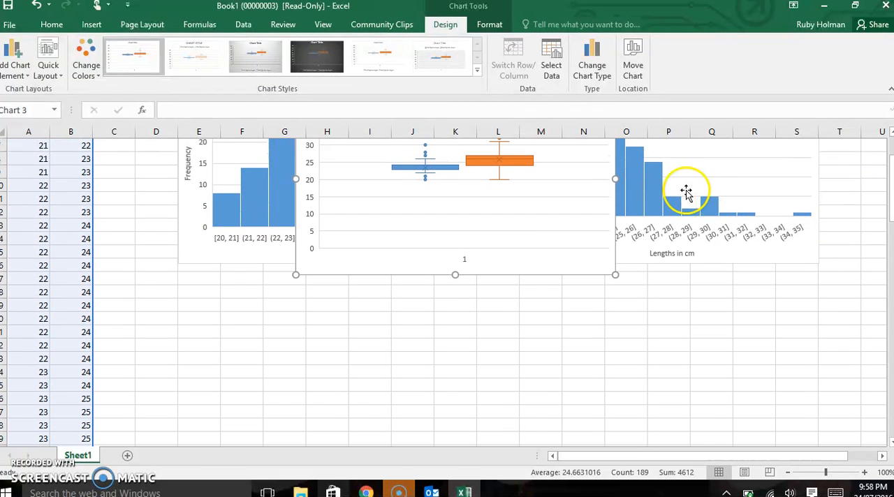
drag(560, 276, 465, 437)
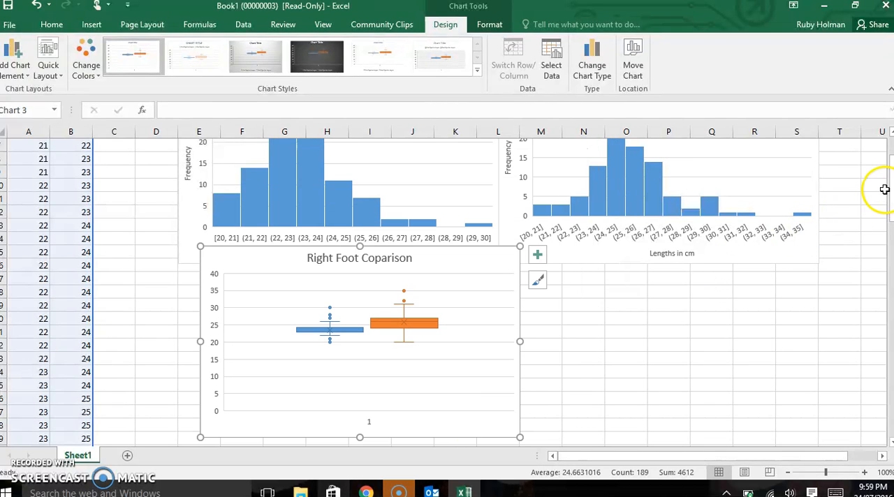
mouse_move(886, 189)
mouse_down()
mouse_move(891, 240)
mouse_move(888, 232)
mouse_up()
drag(478, 263, 447, 360)
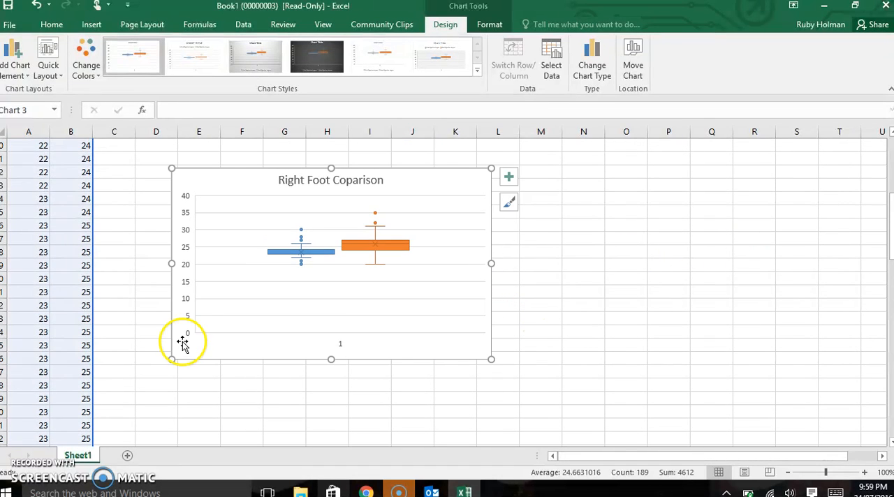
Step: Show the minimum and maximum bound settings for the box and whisker chart's vertical axis
double_click(185, 308)
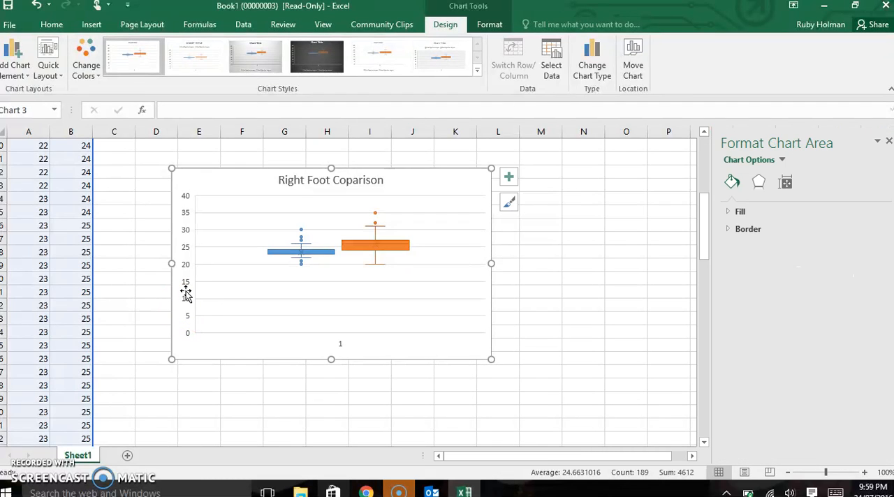
click(185, 283)
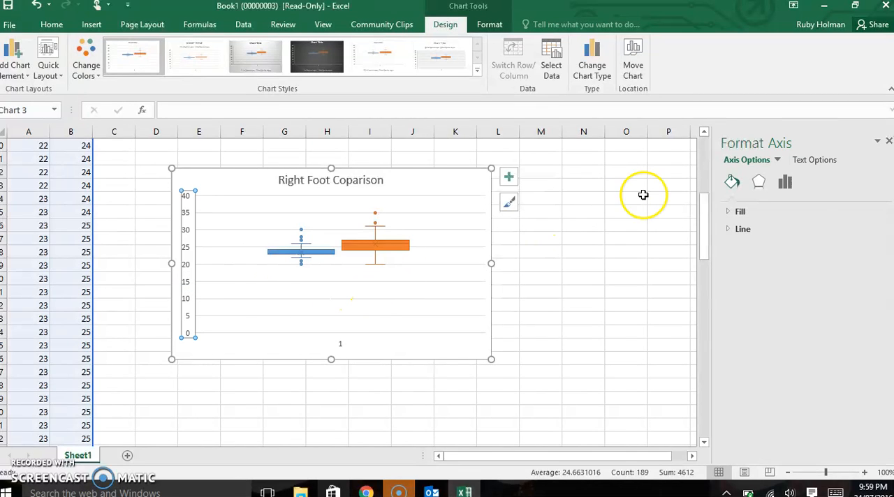
click(785, 182)
click(759, 210)
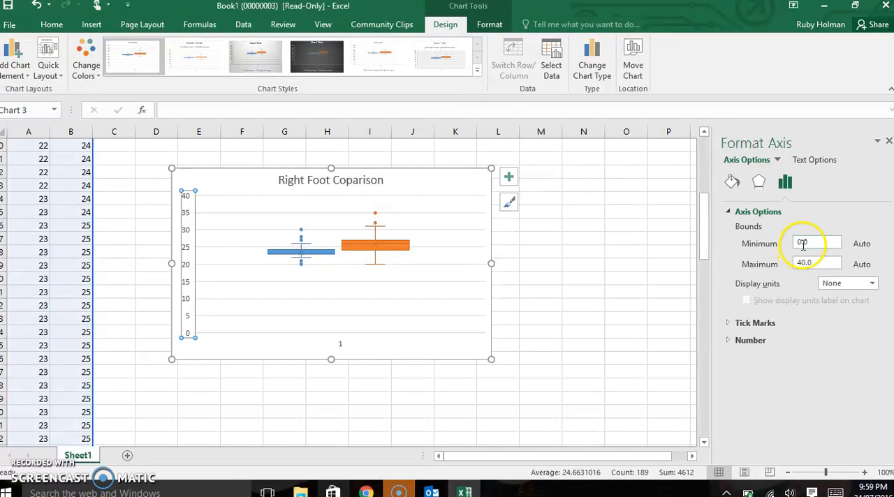
click(801, 242)
key(BackSpace)
key(Delete)
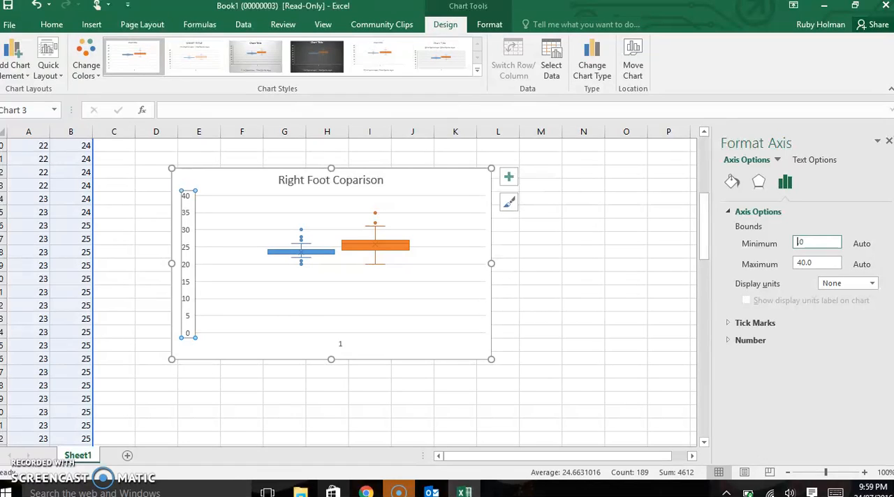
text(.)
scroll(690, 211, up, 1)
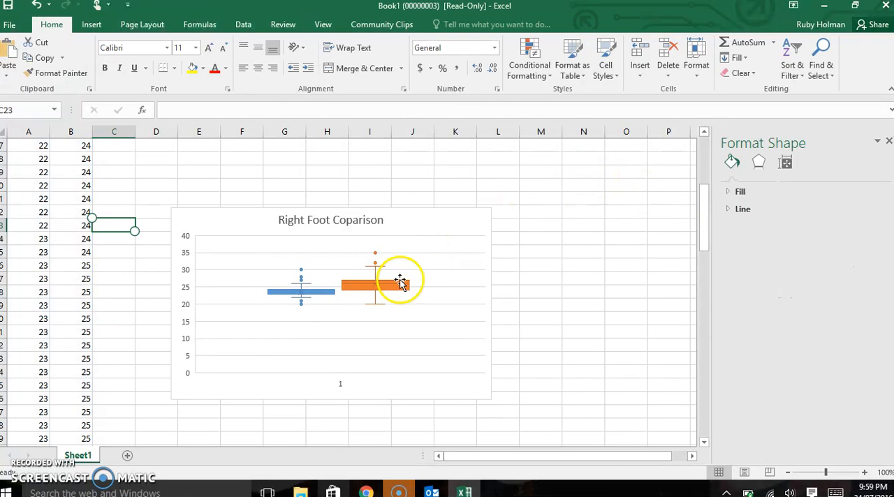
Step: Set the minimum bound of the box and whisker chart's vertical axis to 17
click(187, 327)
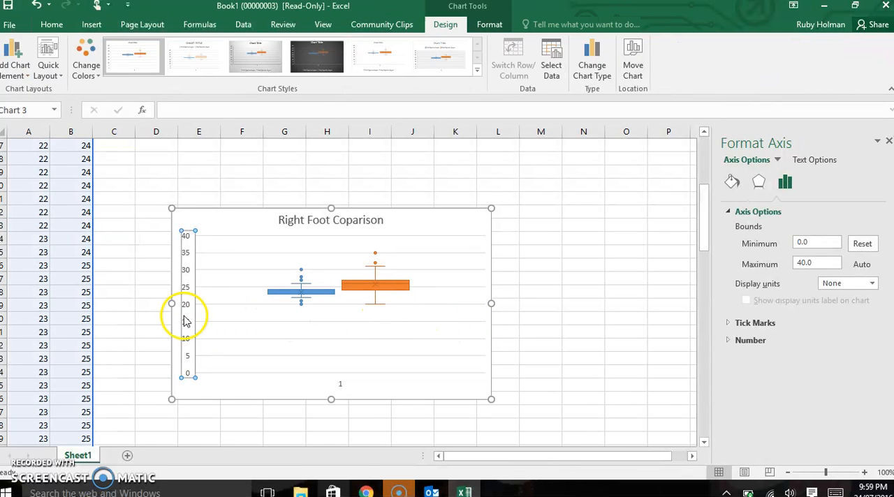
click(802, 241)
key(BackSpace)
text(17)
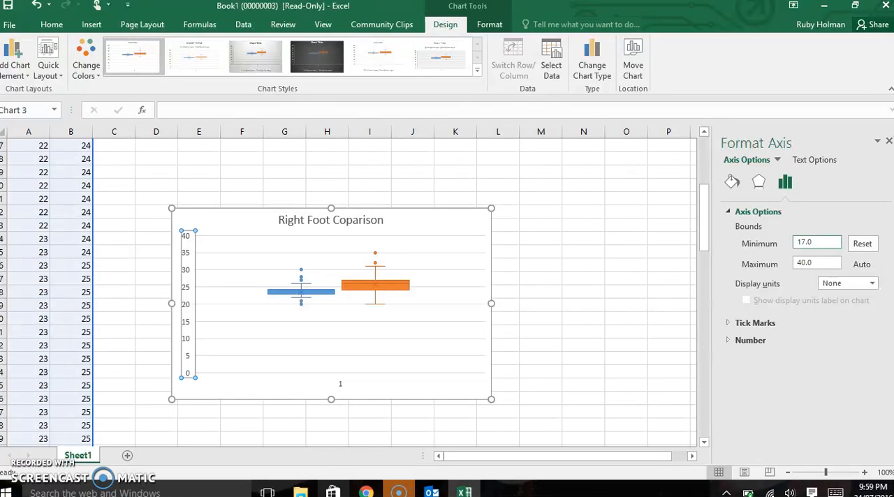
key(Return)
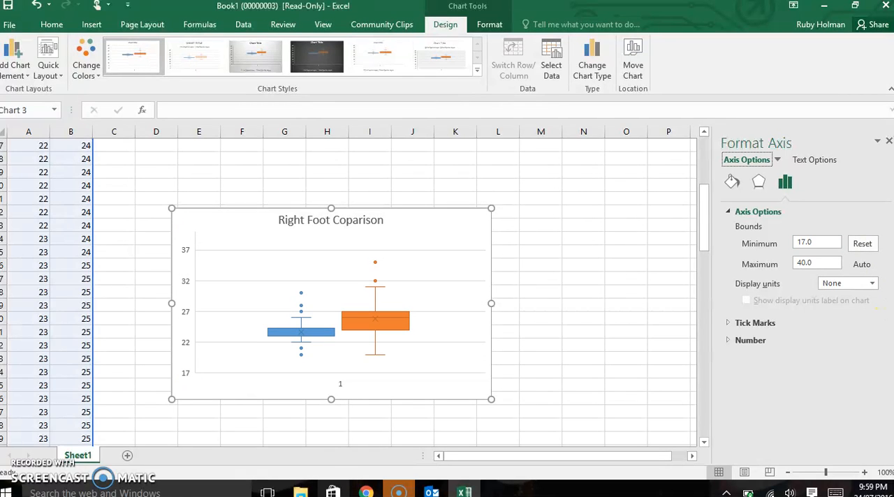
Step: Set the maximum bound of the box and whisker chart's vertical axis to 38 and close the formatting options
click(806, 260)
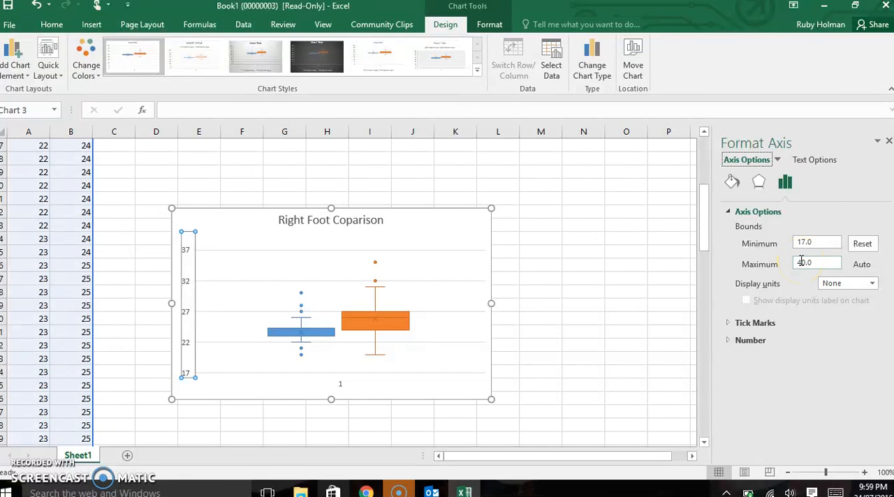
click(806, 262)
key(BackSpace)
key(BackSpace)
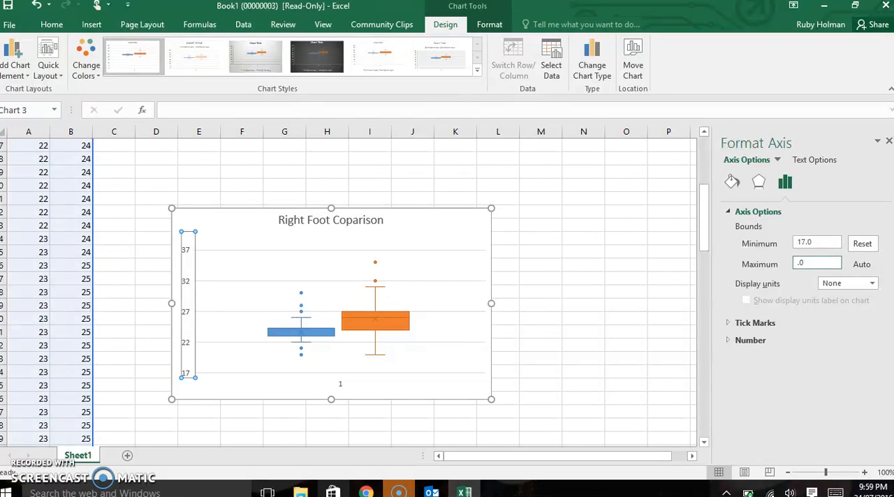
text(38)
key(Return)
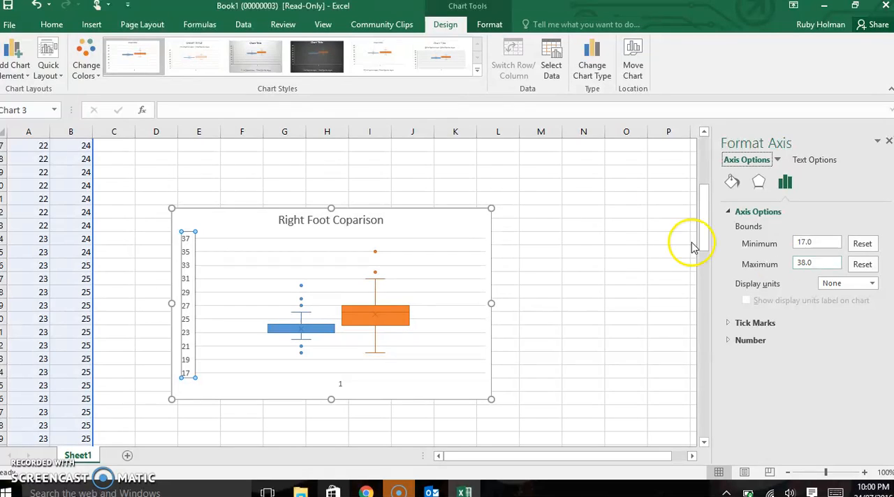
click(490, 257)
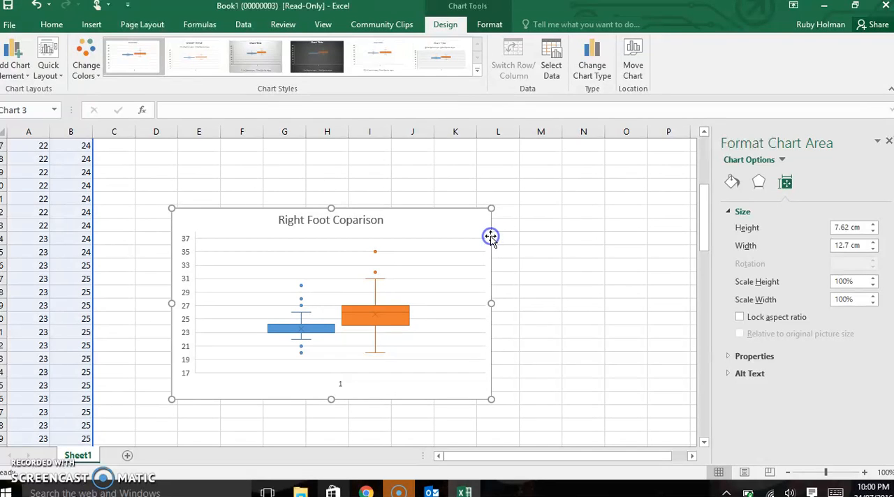
click(887, 142)
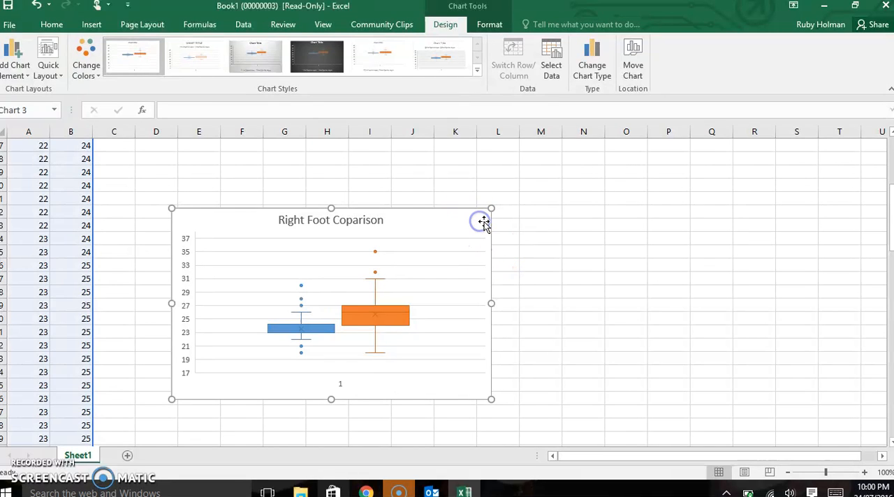
Step: Add a right-hand legend to the box and whisker chart and move the chart up, closer to the data columns
drag(491, 208, 494, 211)
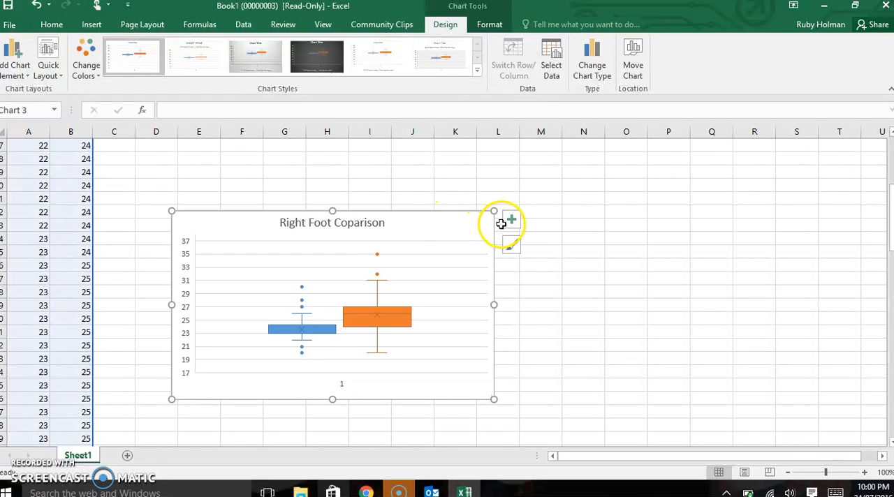
click(509, 227)
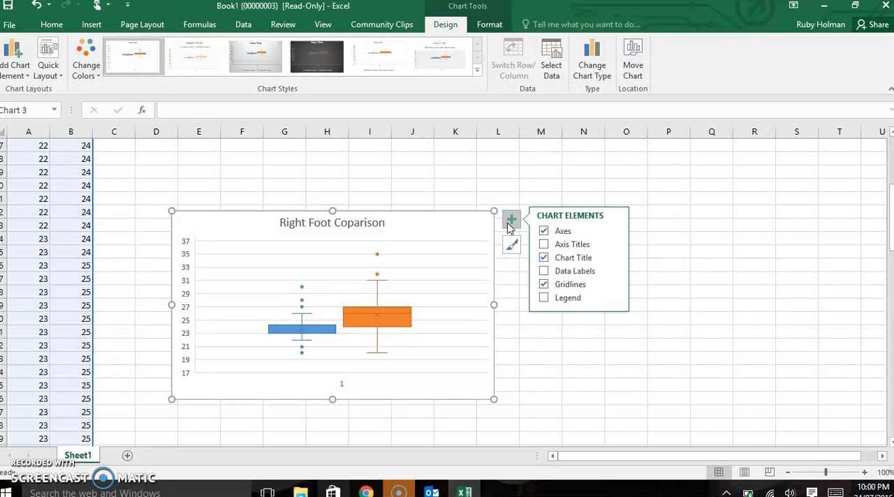
click(544, 285)
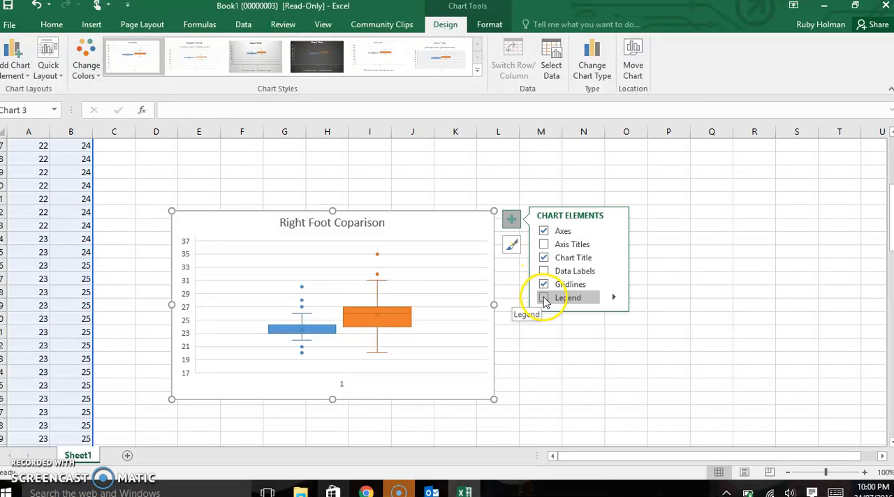
click(614, 299)
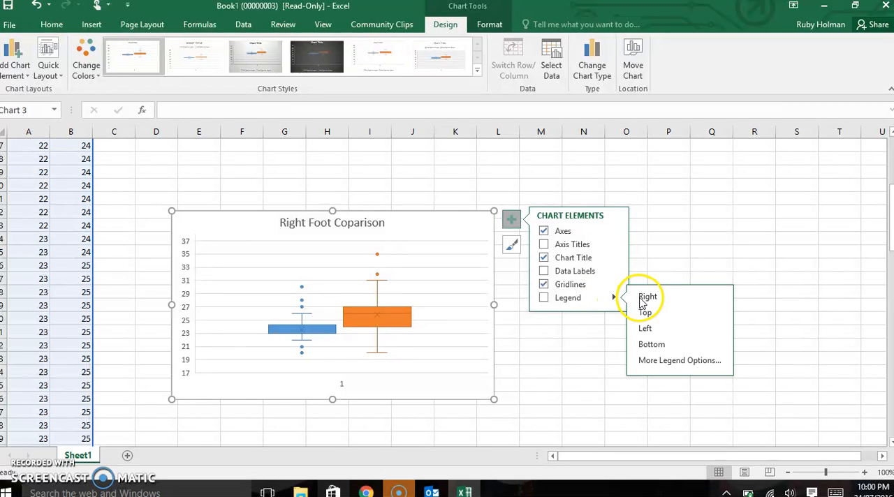
click(639, 297)
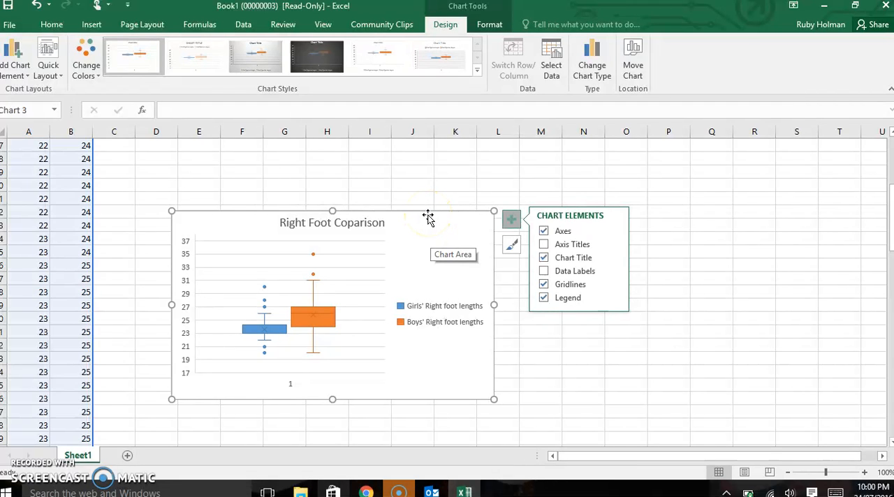
drag(429, 209, 393, 153)
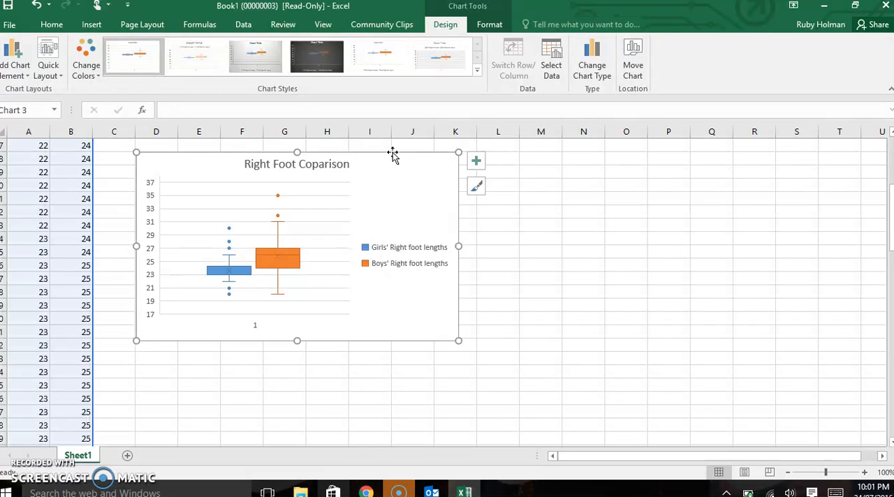
click(541, 238)
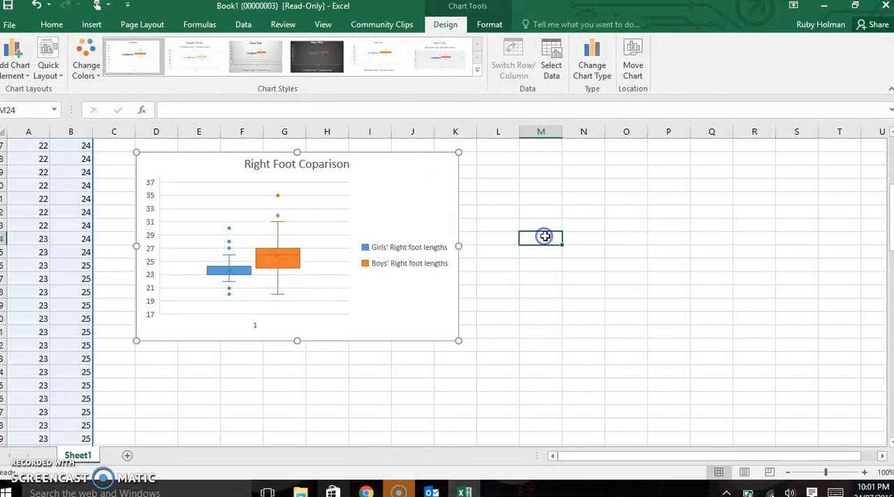
Step: Enter the labels "Statistics", "Lowest" and "LQ" in cells N21 to N23
click(583, 199)
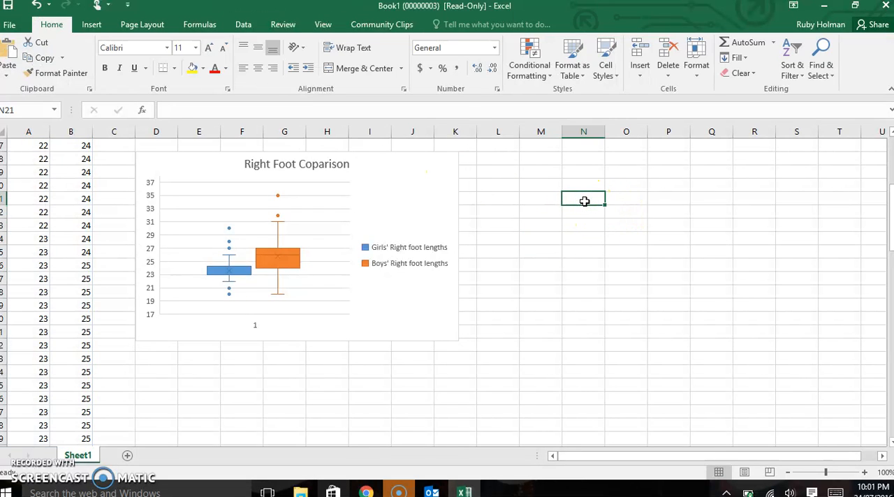
text(Statistics)
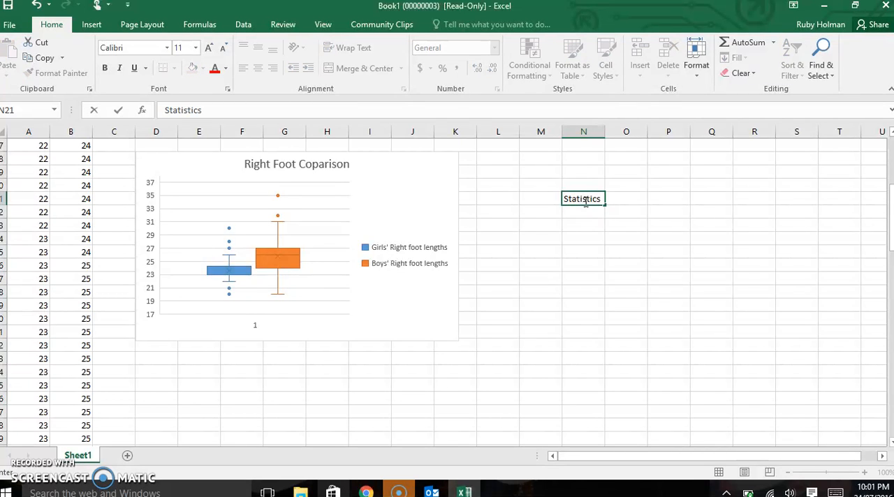
key(Return)
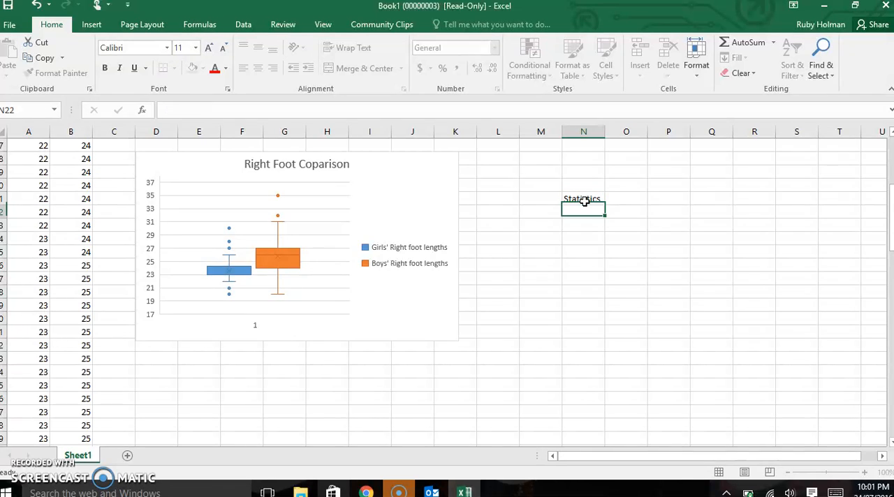
text(Lowest)
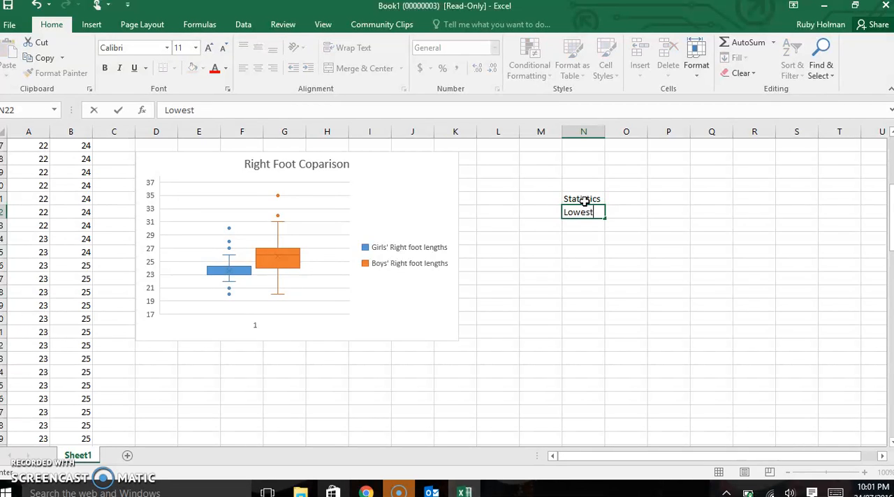
key(Return)
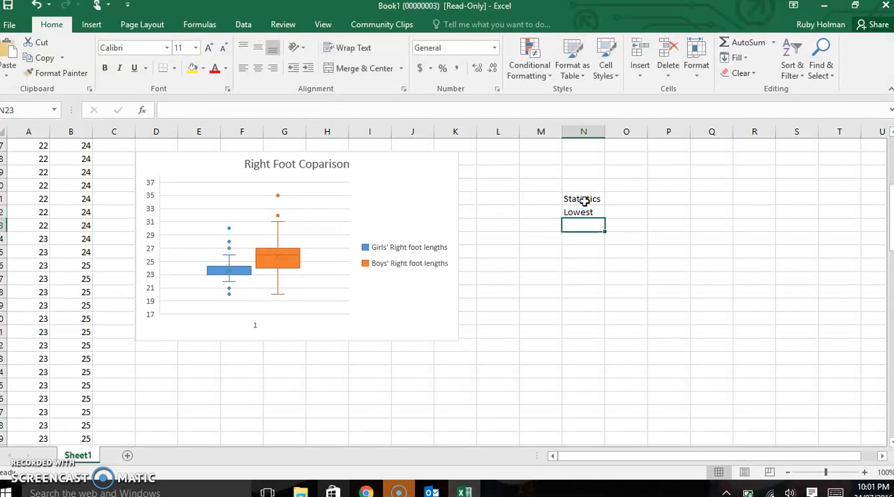
text(LQ)
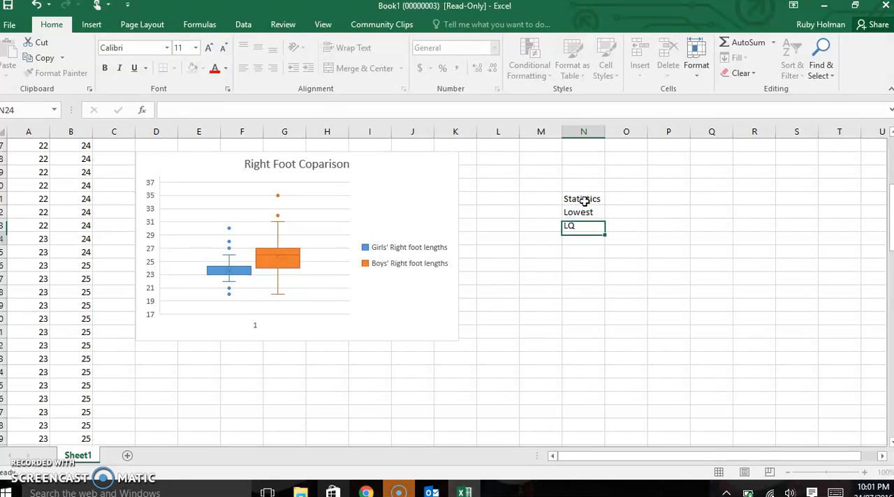
key(Return)
Step: Continue the statistics labels with "Median", "UQ" and "Highest" in cells N24 to N26
text(Median)
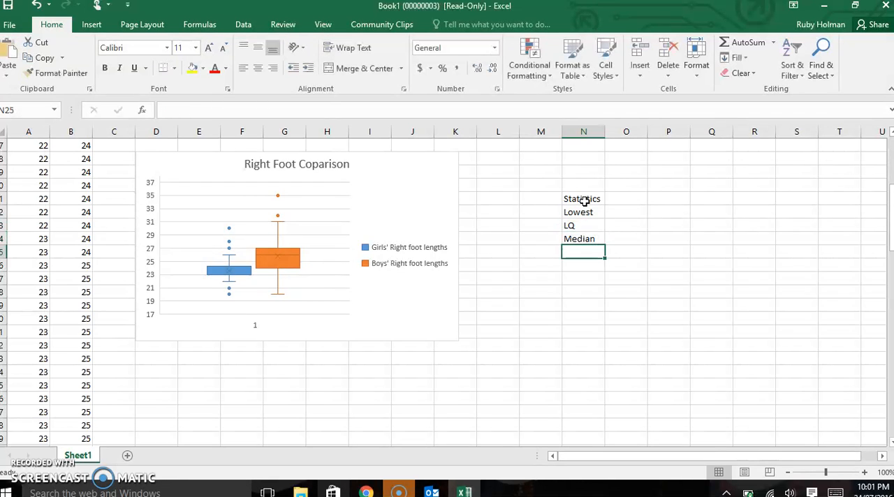
key(Return)
text(U)
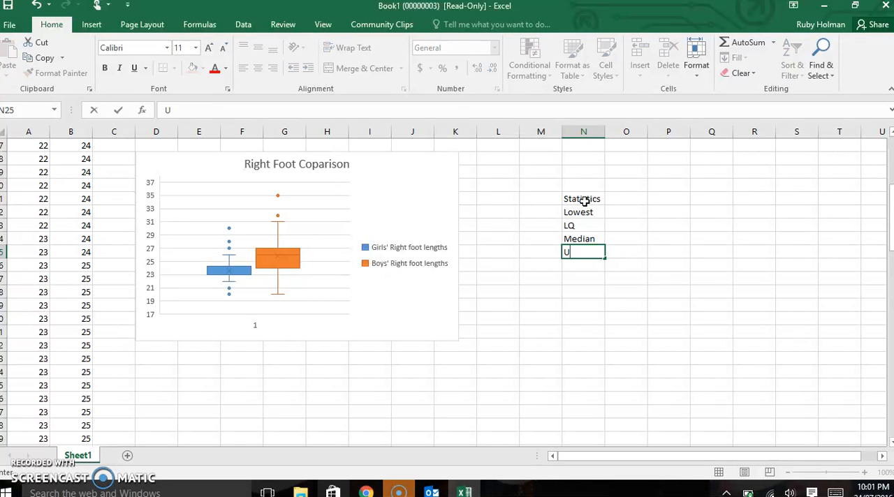
text(Q)
key(Return)
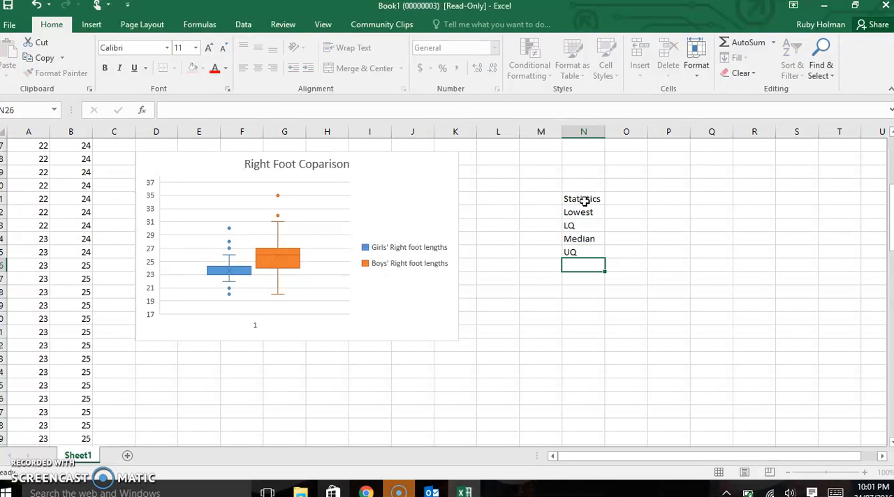
text(Highest)
key(Return)
key(Return)
Step: Leave row 27 blank and enter the labels "Range" and "IQ" in cells N28 and N29
text(Range)
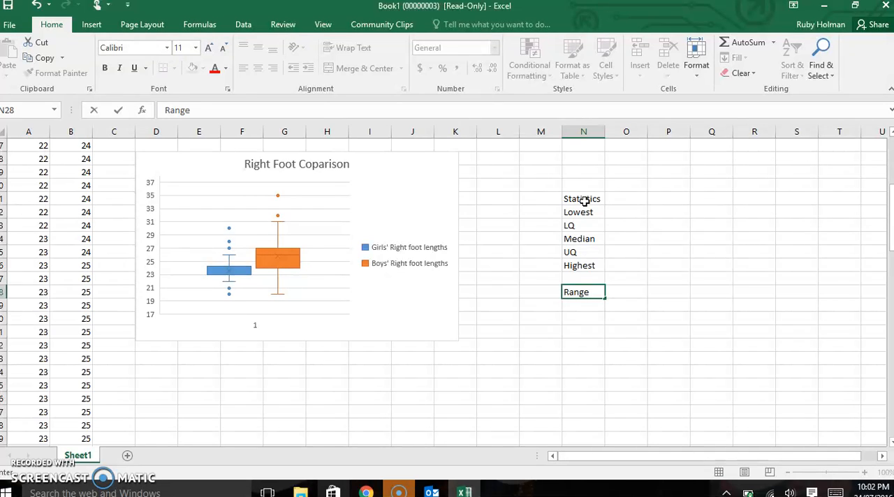
key(Return)
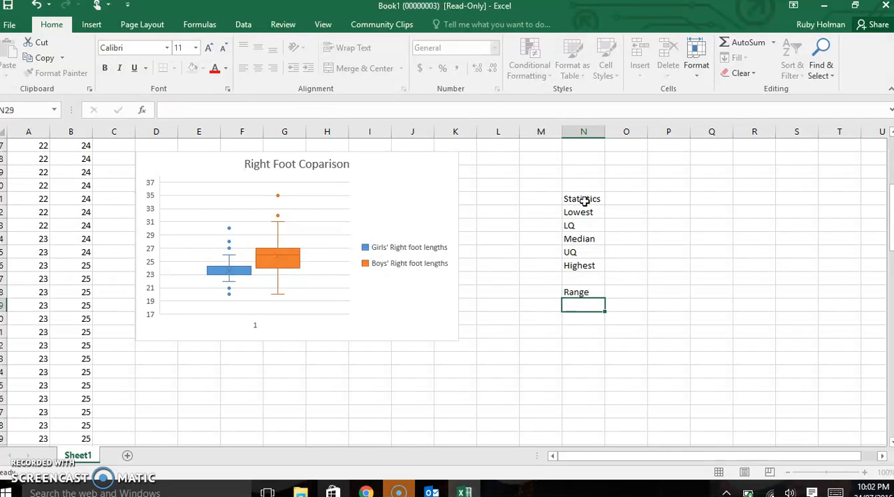
text(IQ)
key(Return)
key(Return)
Step: Leave row 30 blank and enter the labels "Mean" and "St Dev" in cells N31 and N32
text(Mean)
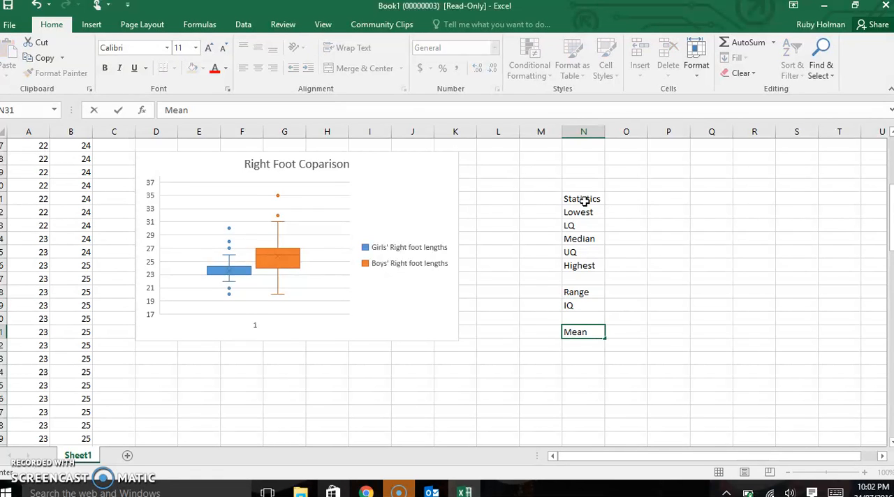
text( St Dev)
key(BackSpace)
key(BackSpace)
key(BackSpace)
key(BackSpace)
key(Return)
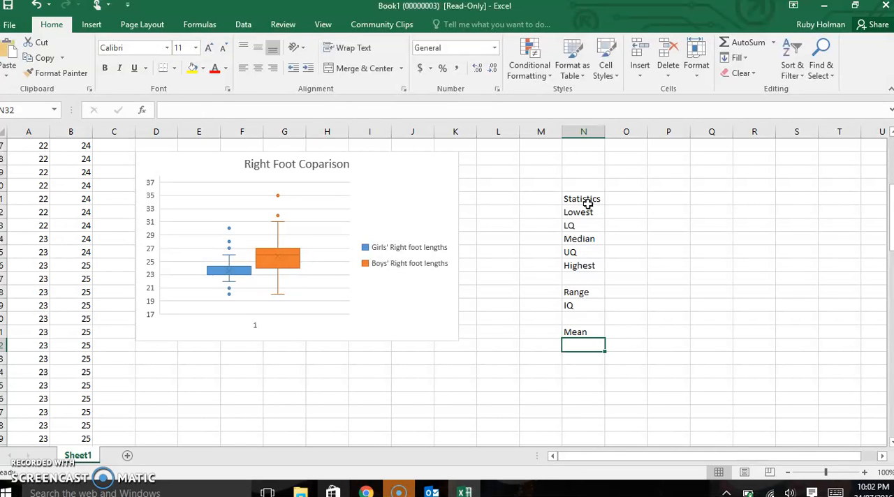
text(St Dev)
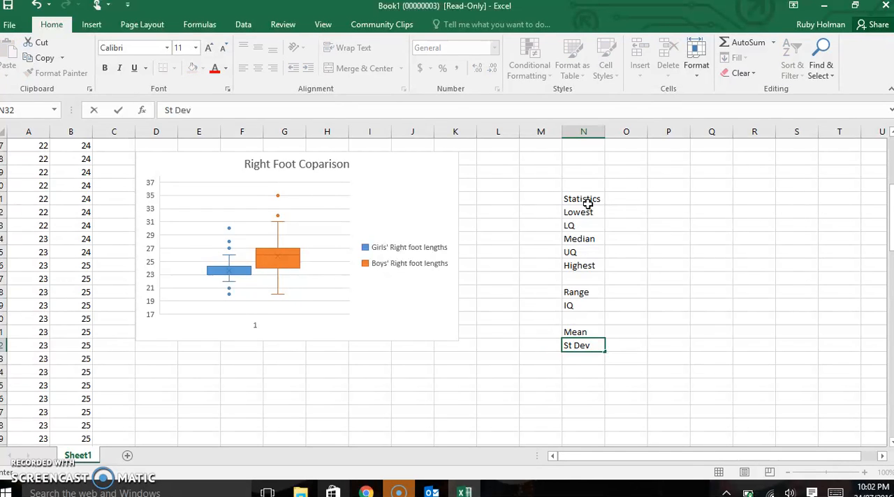
Step: Enter the column headings "girls'" in cell P21 and "boys'" in cell Q21 of the statistics table
click(656, 203)
text(girls)
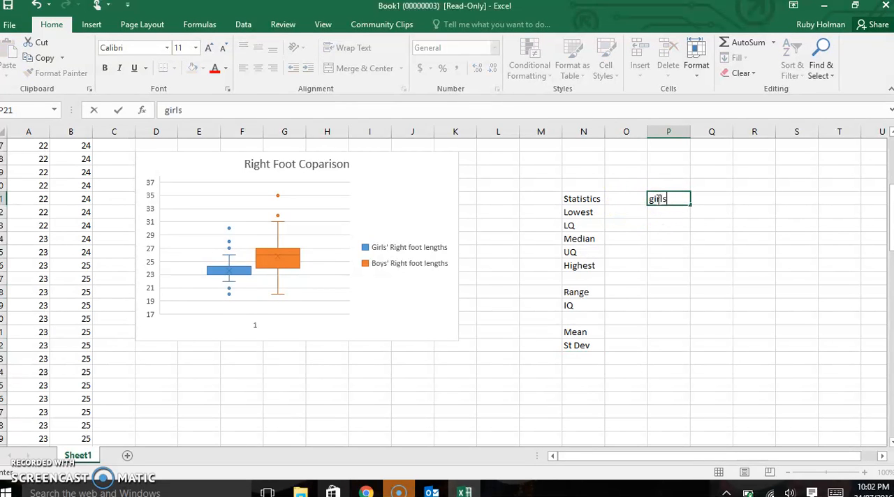
text(')
key(Tab)
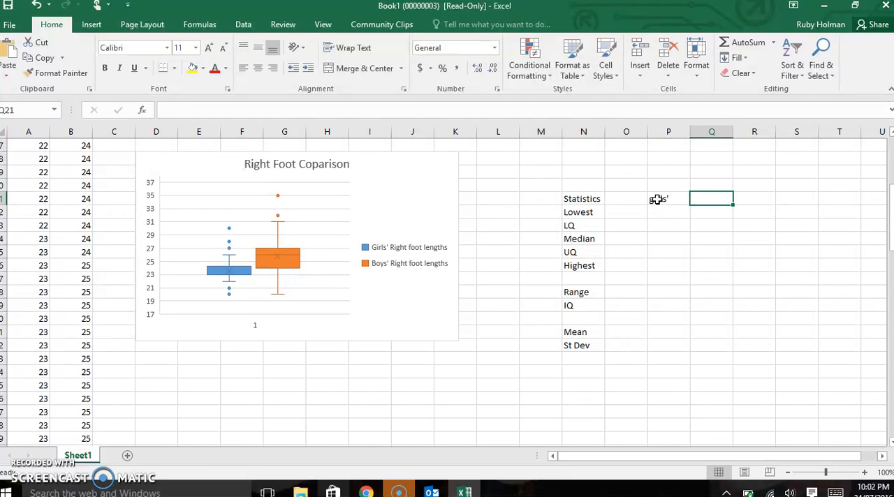
text(boys)
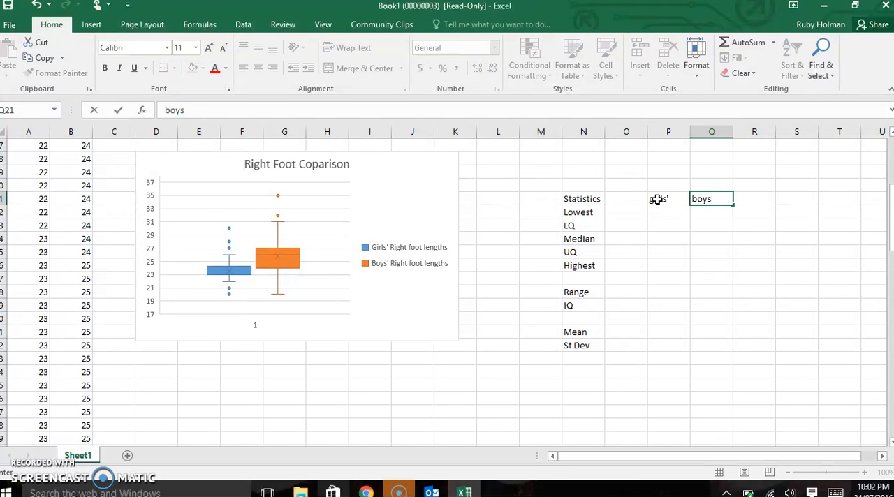
key(Return)
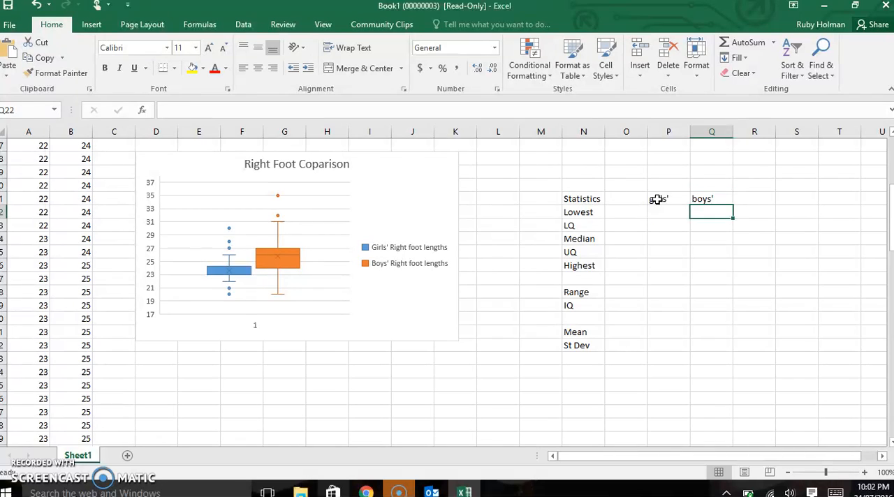
Step: Calculate the girls' lowest value in cell P22 with the MIN function over the whole of column A
click(659, 213)
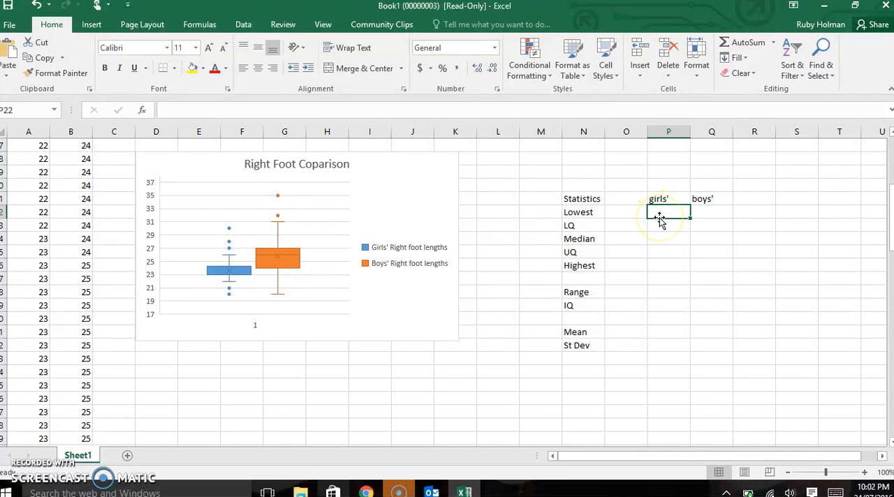
click(664, 215)
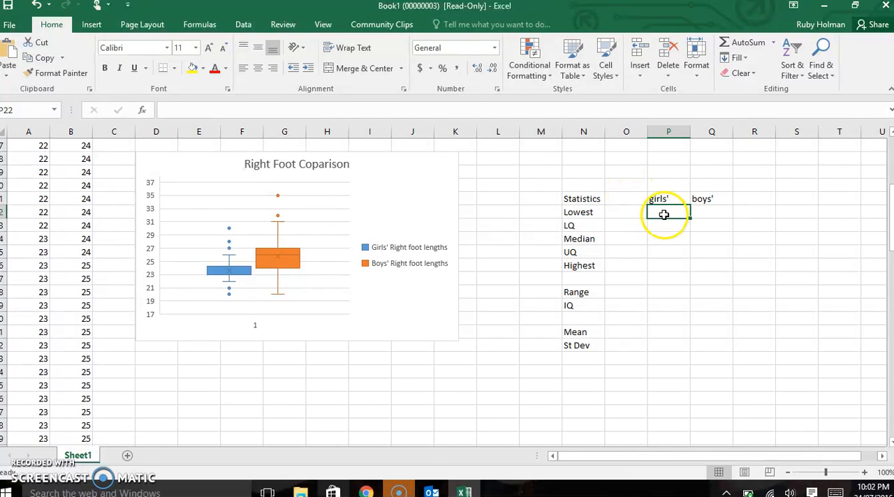
text(=)
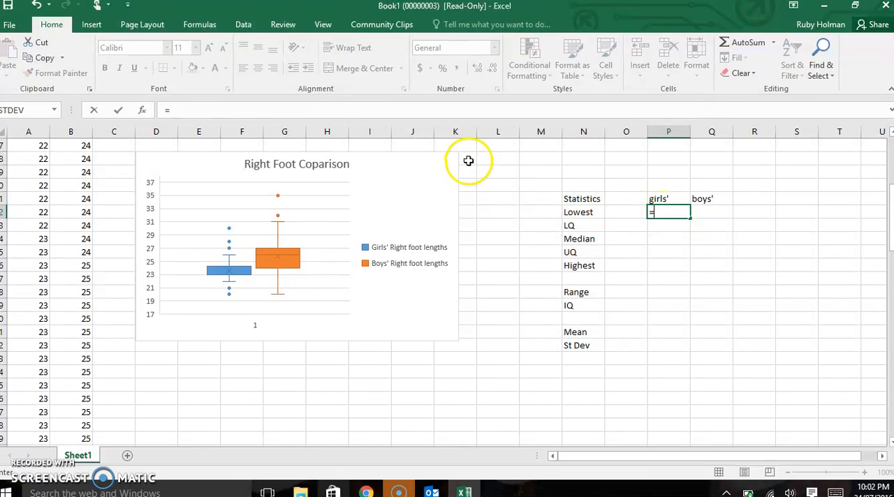
click(56, 110)
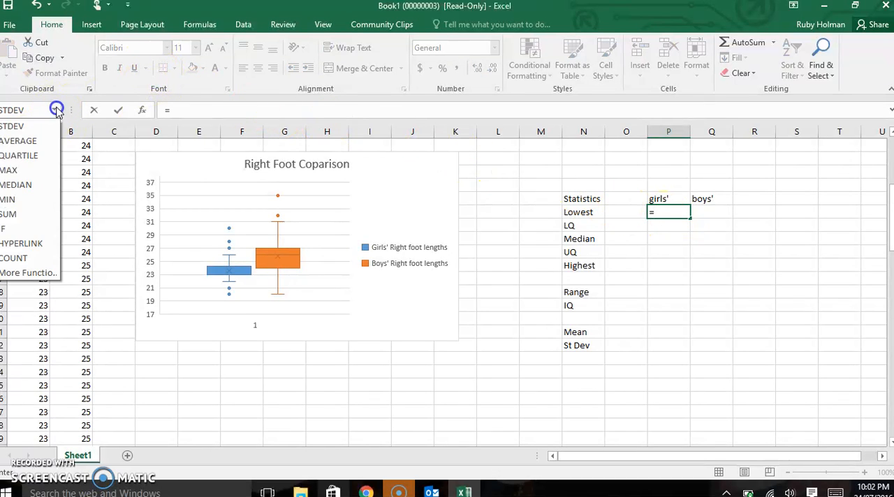
click(26, 202)
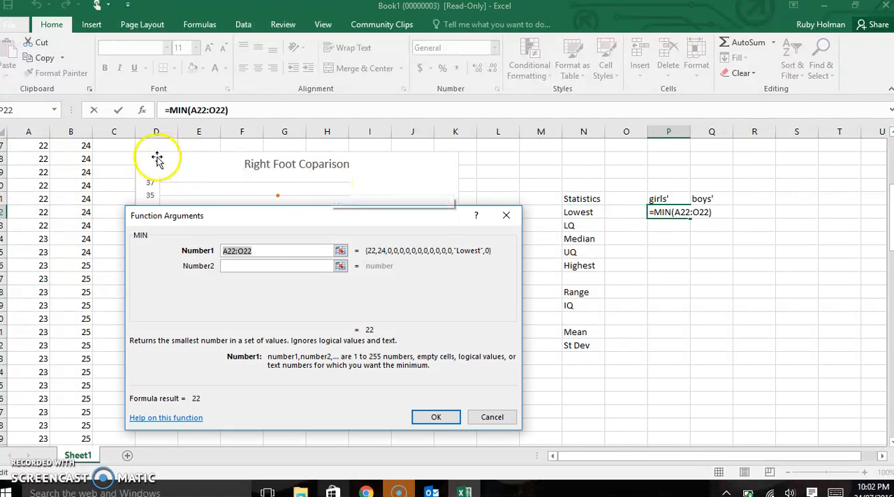
click(27, 133)
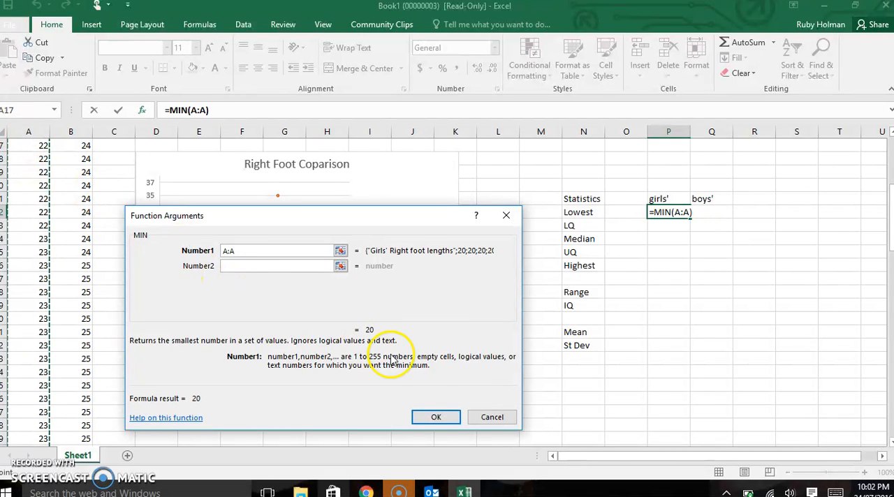
click(430, 417)
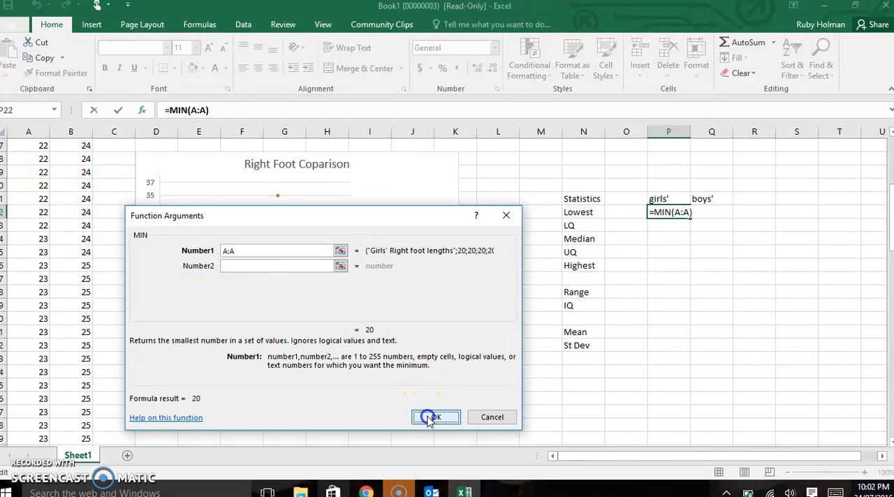
Step: Calculate the girls' lower quartile in cell P23 with the QUARTILE function, using column A as the array and quart 1
click(660, 229)
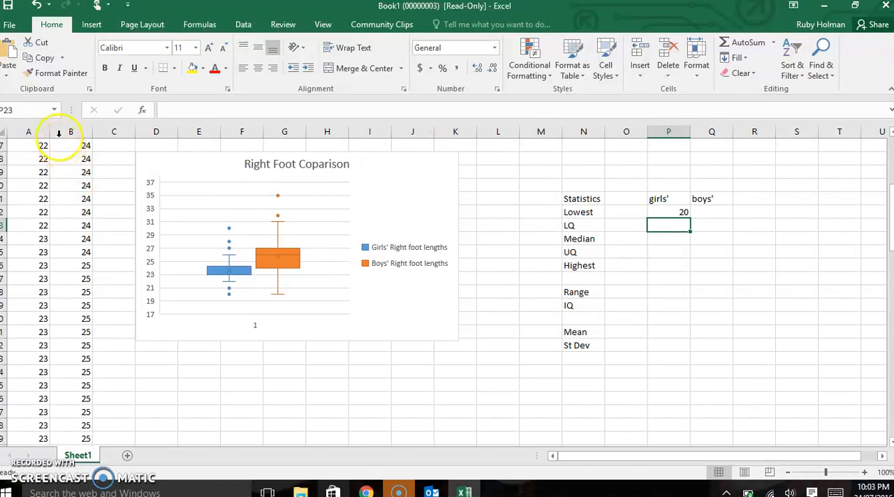
click(54, 112)
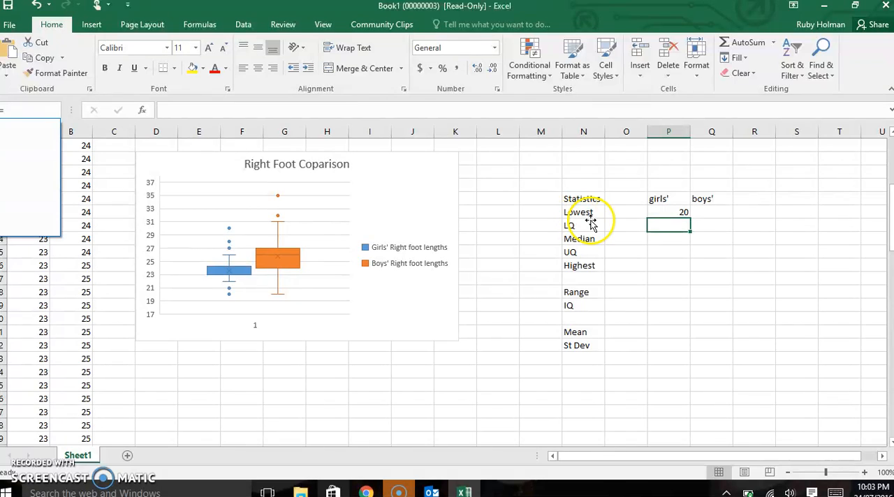
click(671, 227)
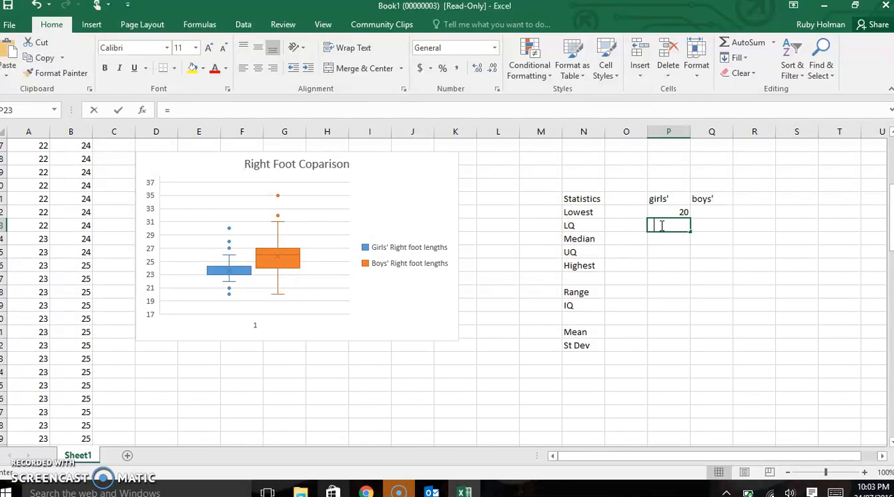
click(54, 112)
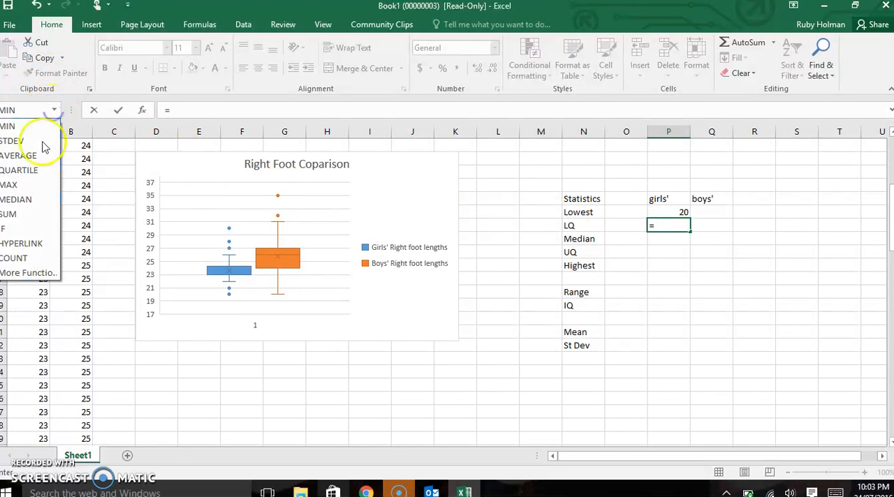
click(35, 166)
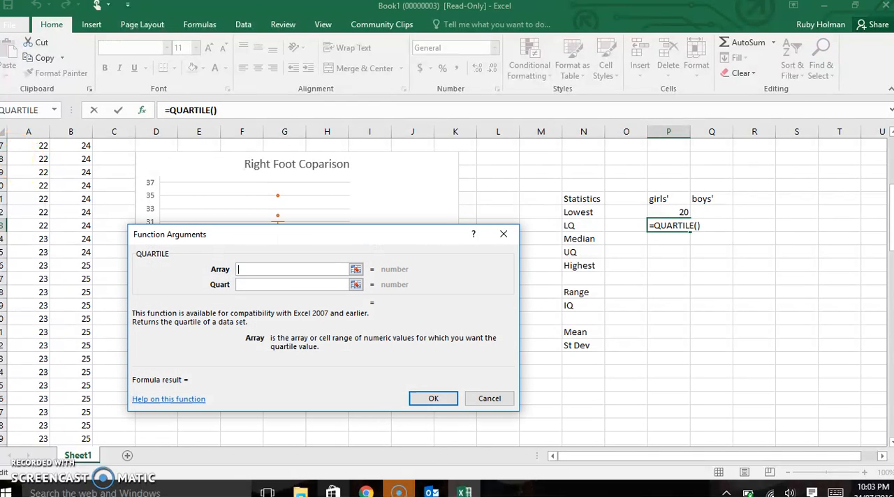
click(23, 132)
click(246, 284)
text(1)
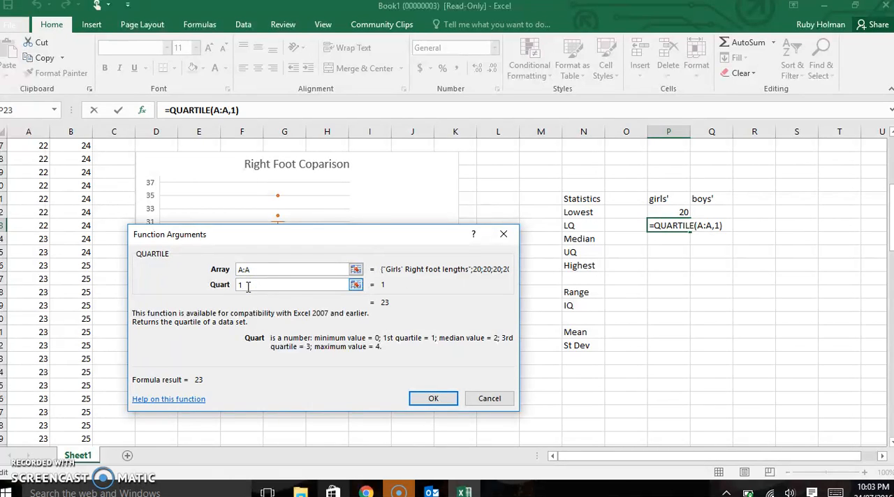
click(439, 398)
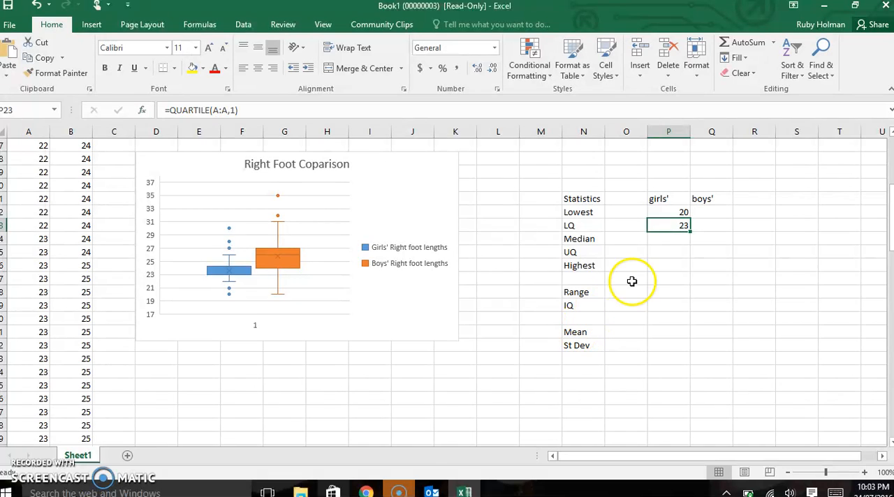
Step: Calculate the girls' median in cell P24 with the MEDIAN function over the whole of column A
click(662, 239)
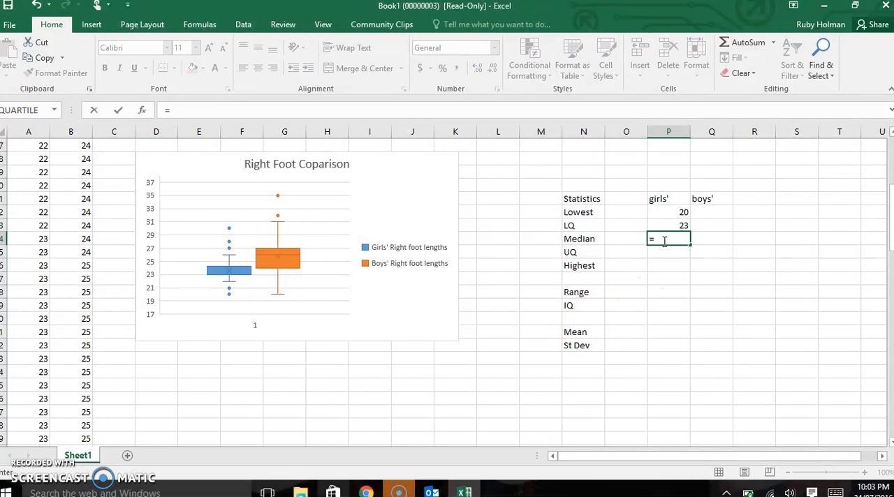
click(54, 109)
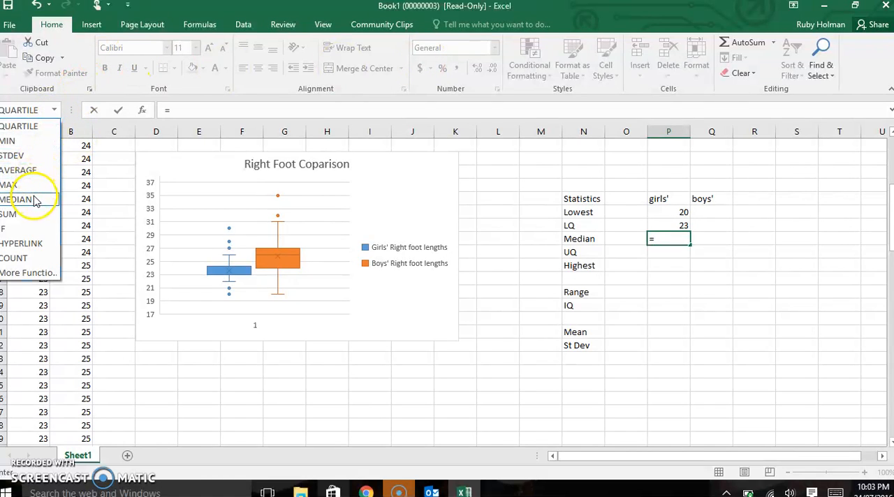
click(24, 199)
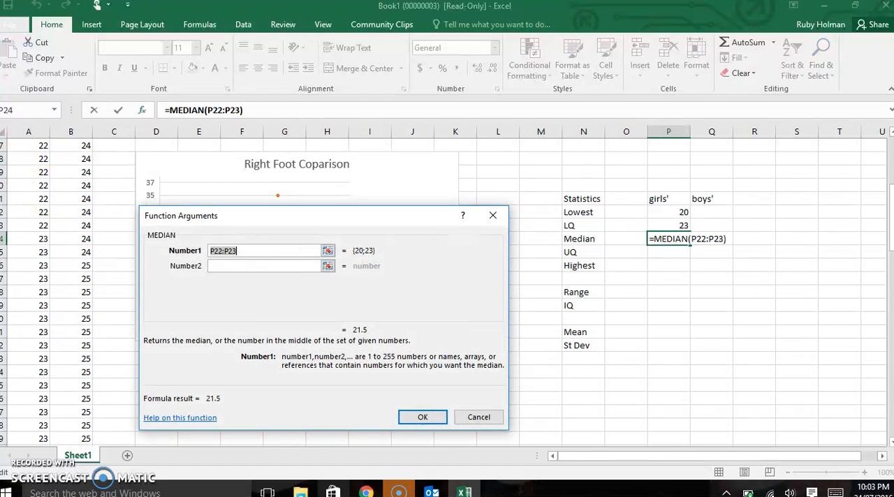
click(18, 133)
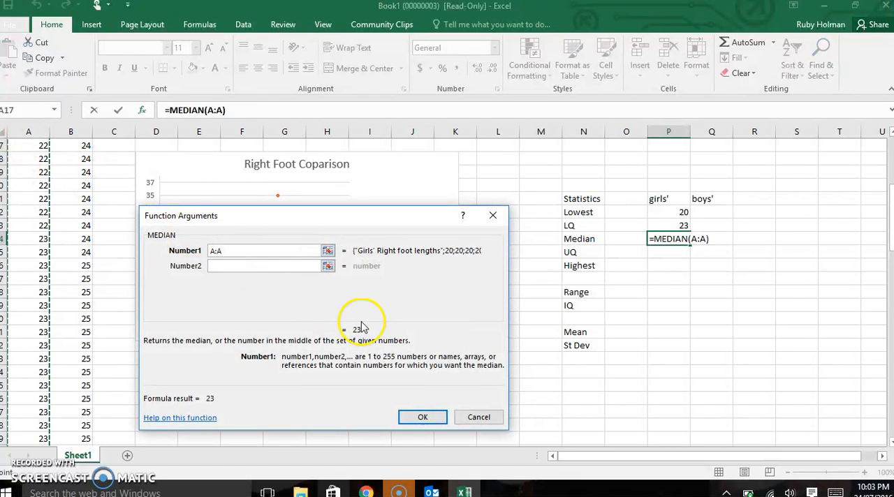
click(425, 417)
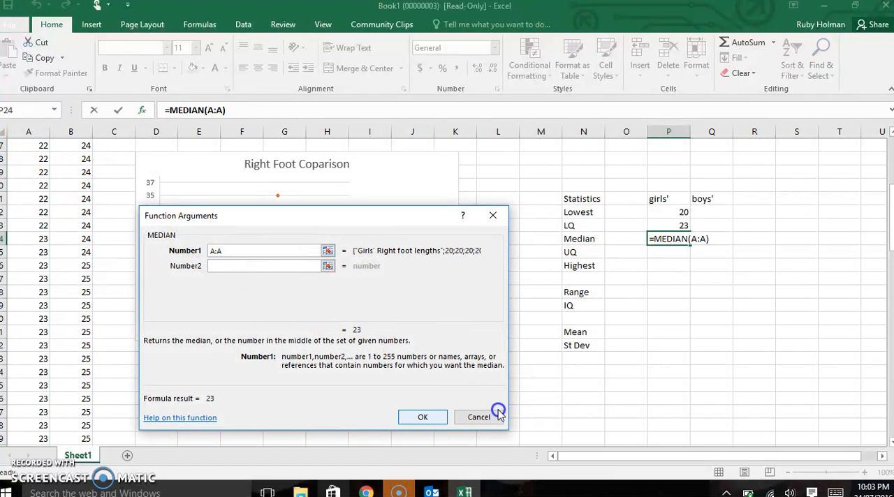
Step: Calculate the girls' upper quartile in cell P25 with the QUARTILE function, using column A as the array and quart 3
click(661, 255)
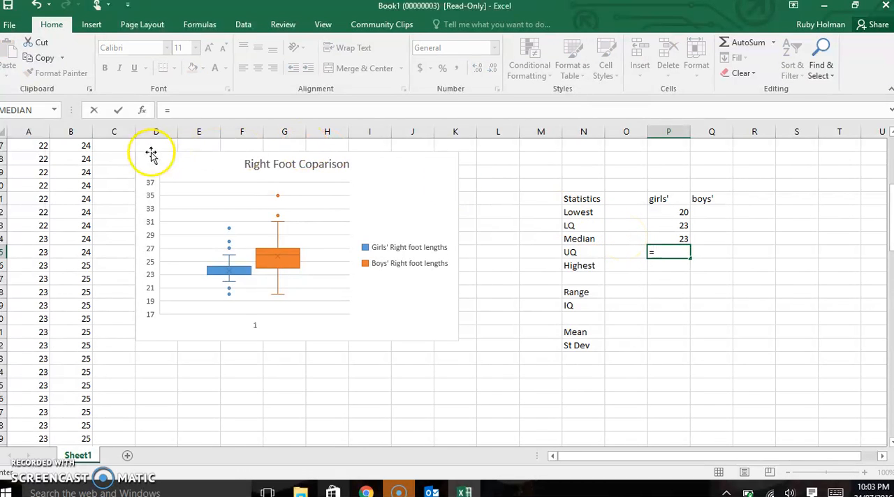
click(54, 112)
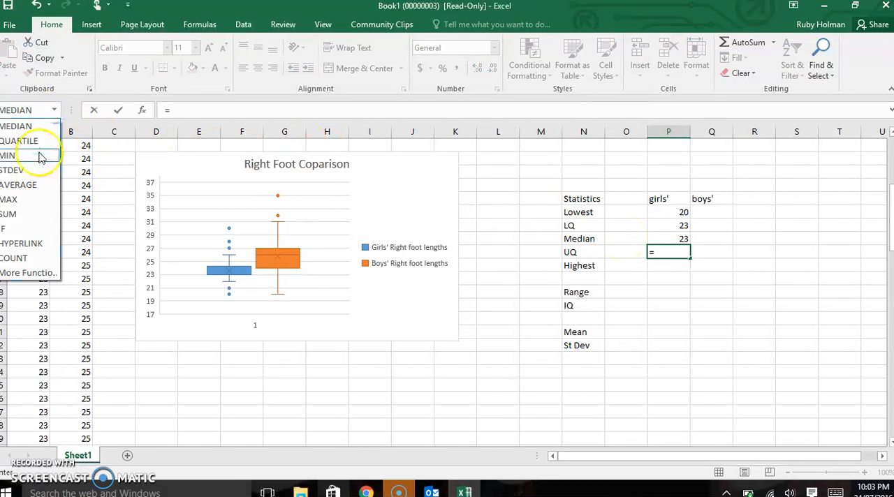
click(35, 142)
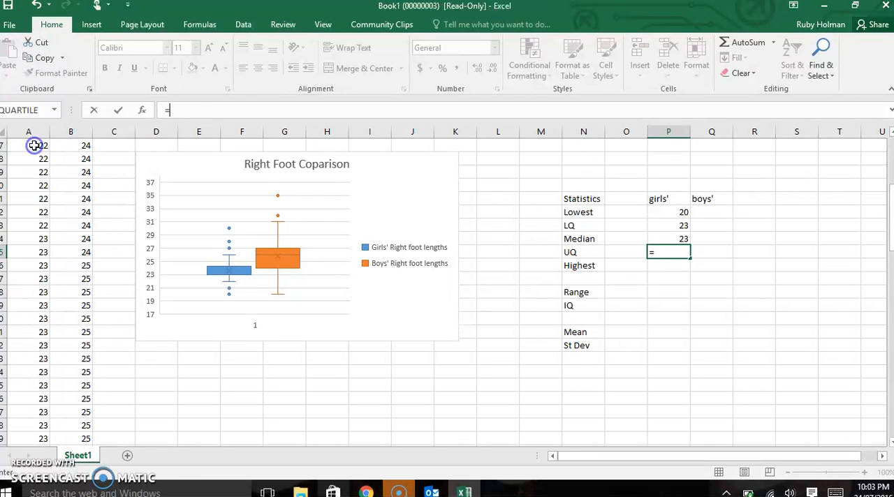
click(29, 133)
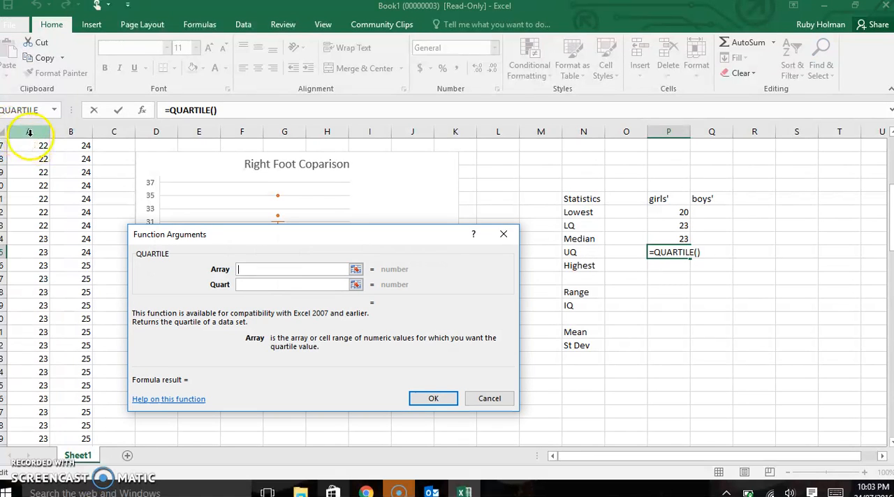
click(249, 284)
text(3)
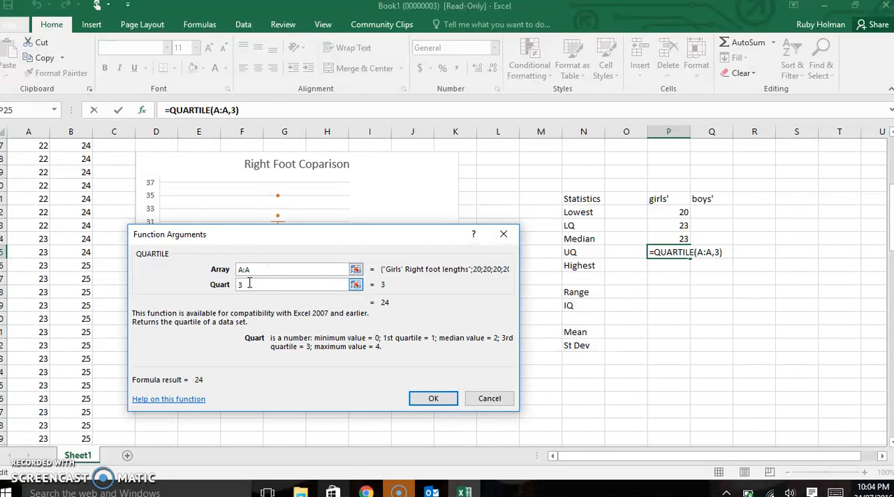
click(433, 399)
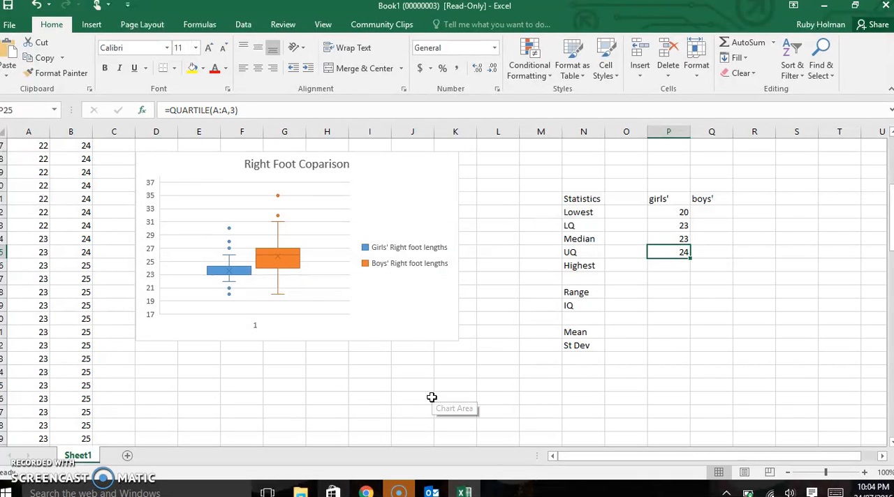
Step: Calculate the girls' highest value in cell P26 with the MAX function over the whole of column A
click(671, 266)
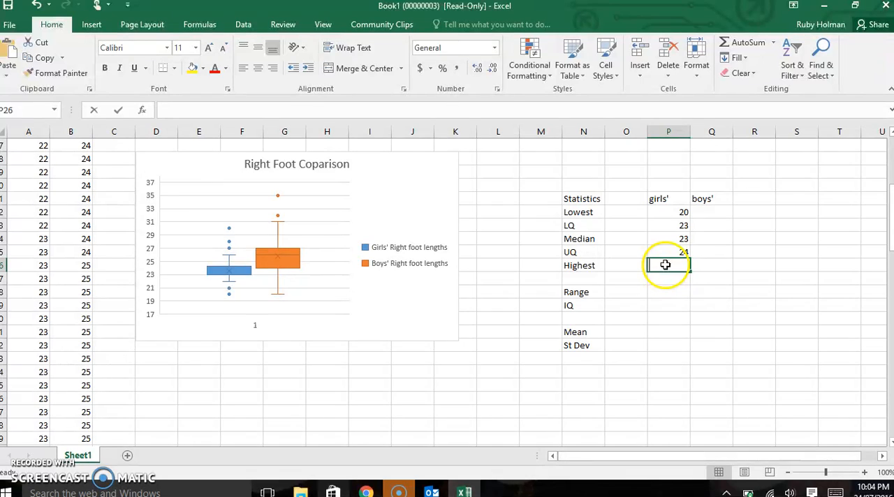
text(=)
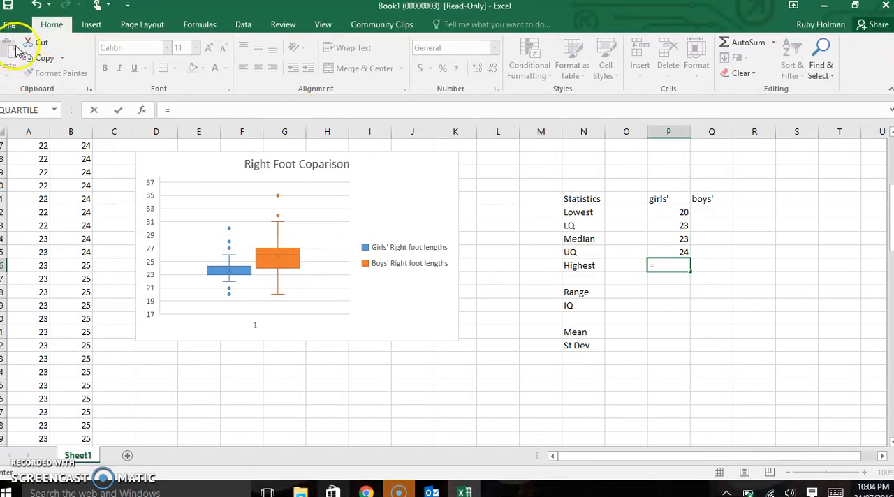
click(54, 111)
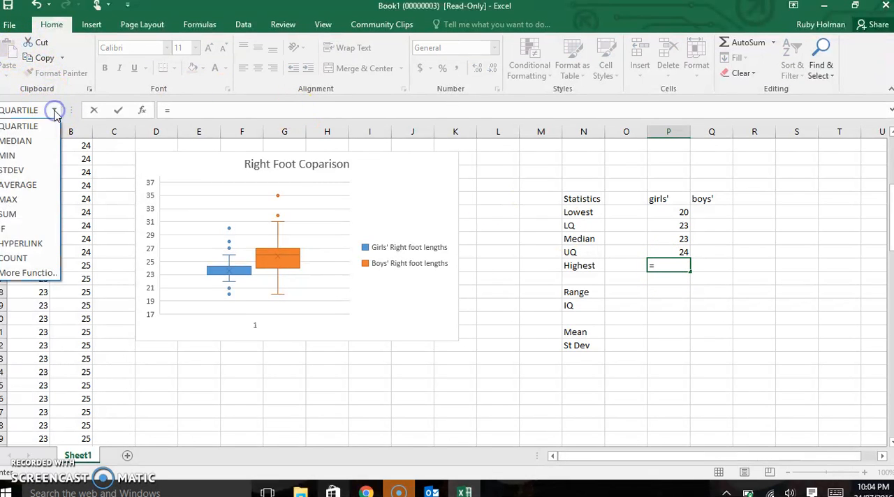
click(19, 199)
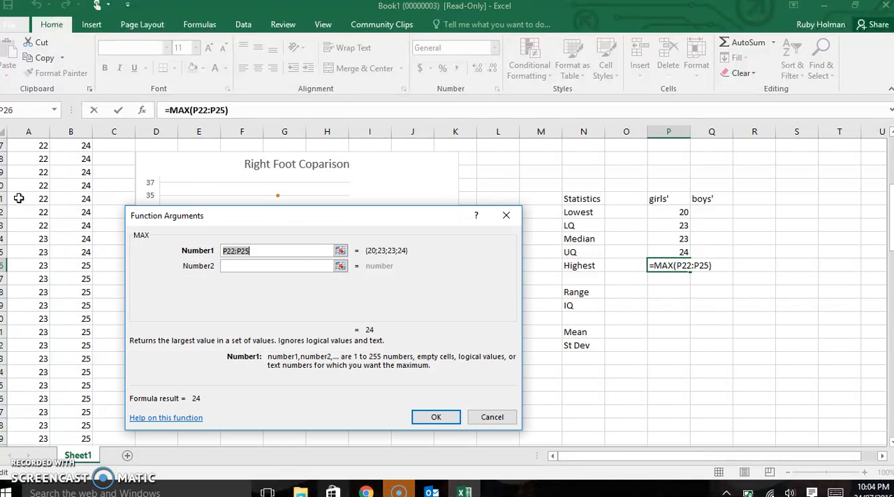
click(29, 132)
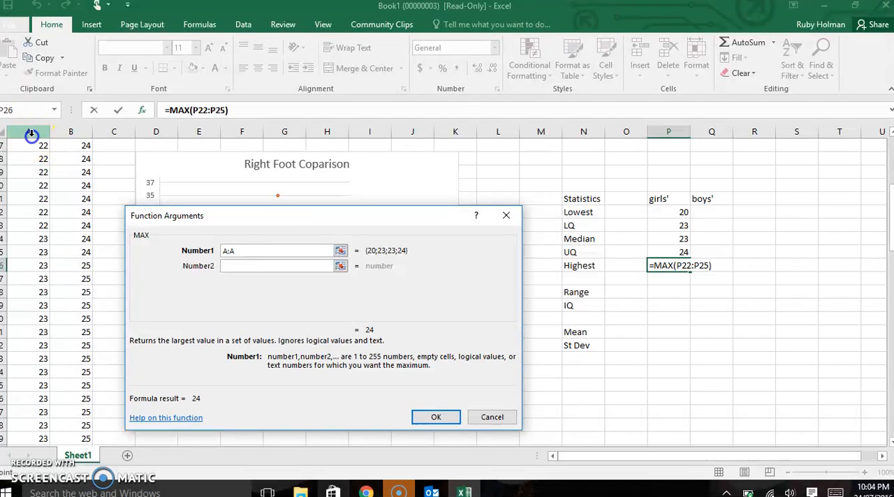
click(444, 418)
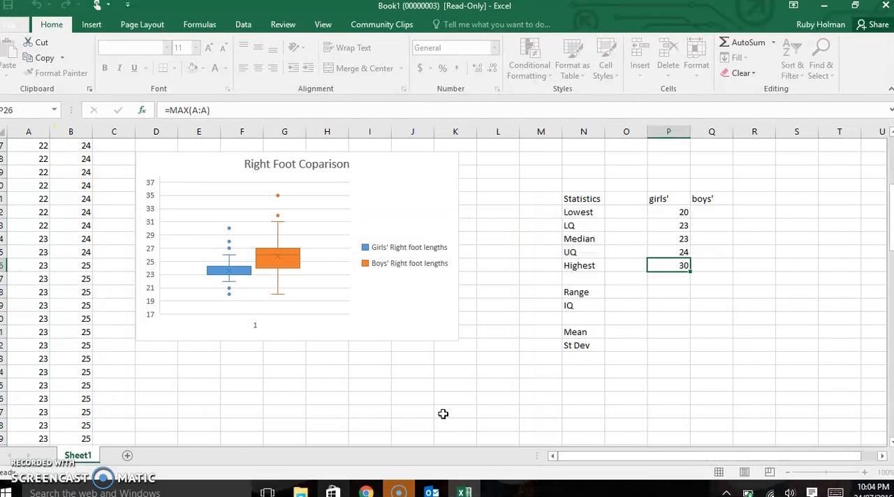
Step: Calculate the girls' range in cell P28 by subtracting the lowest value in P22 from the highest value in P26
click(667, 301)
click(666, 295)
text(=)
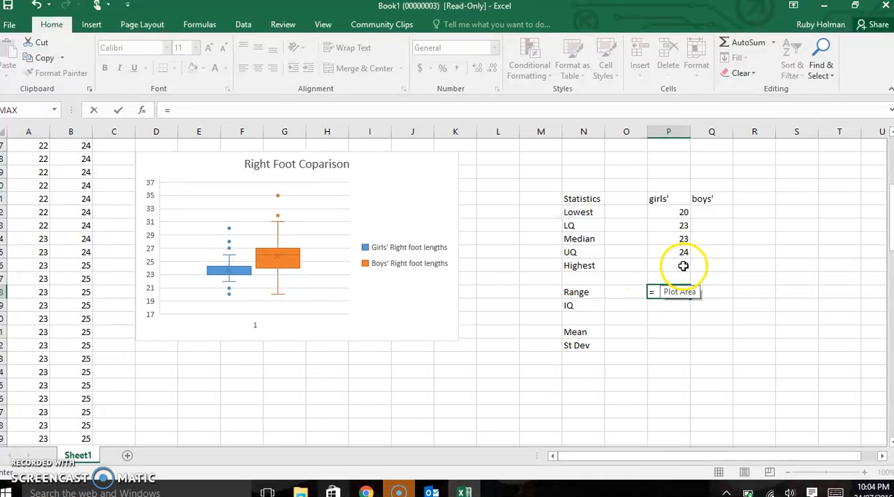
click(684, 265)
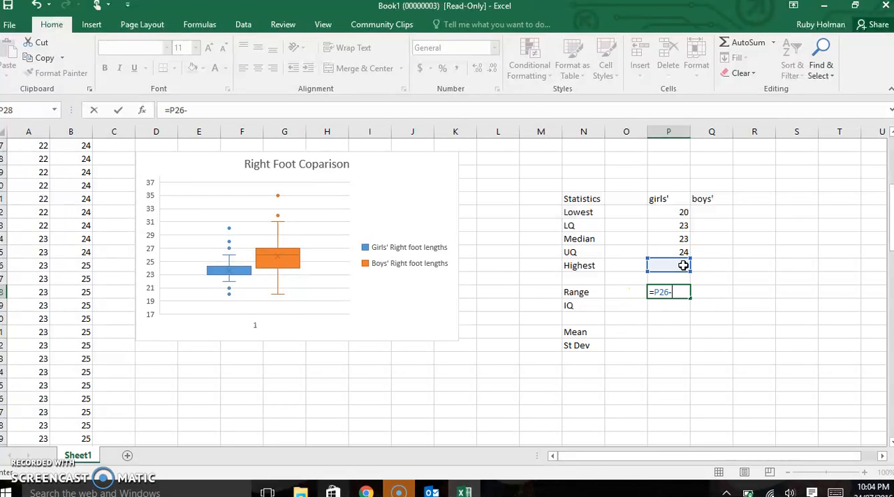
text(-)
click(676, 220)
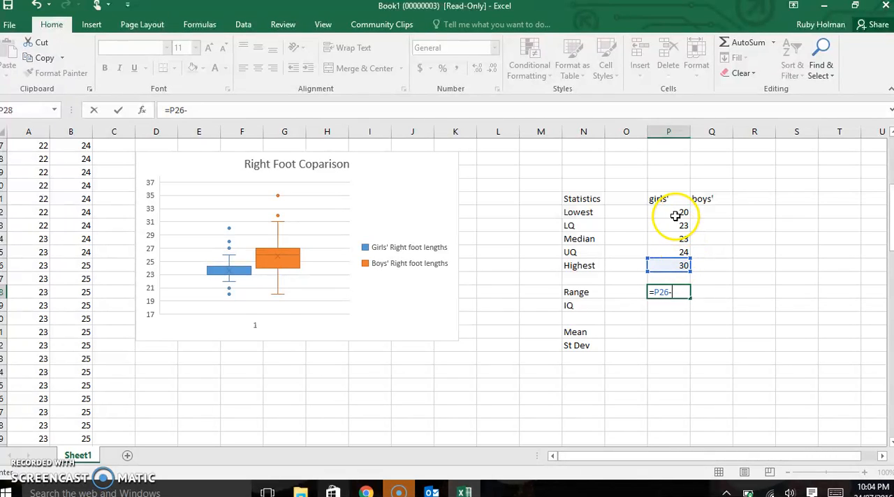
key(Return)
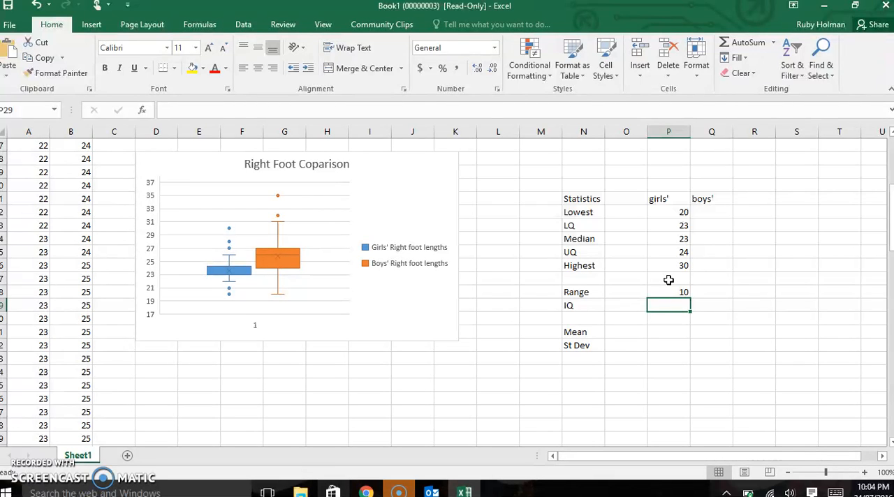
Step: Calculate the girls' interquartile range in cell P29 by subtracting the lower quartile in P23 from the upper quartile in P25
text(=)
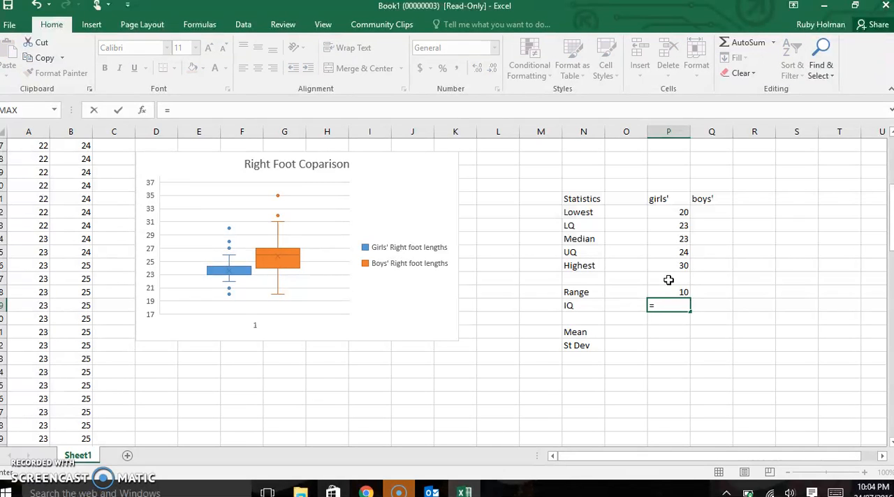
click(668, 256)
text(-)
click(662, 227)
key(Return)
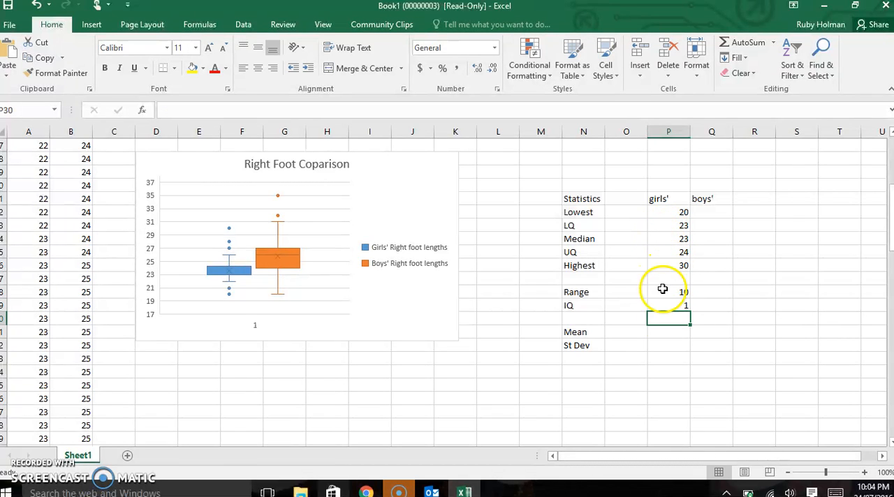
Step: Calculate the girls' mean in cell P31 with the AVERAGE function over the whole of column A
click(661, 333)
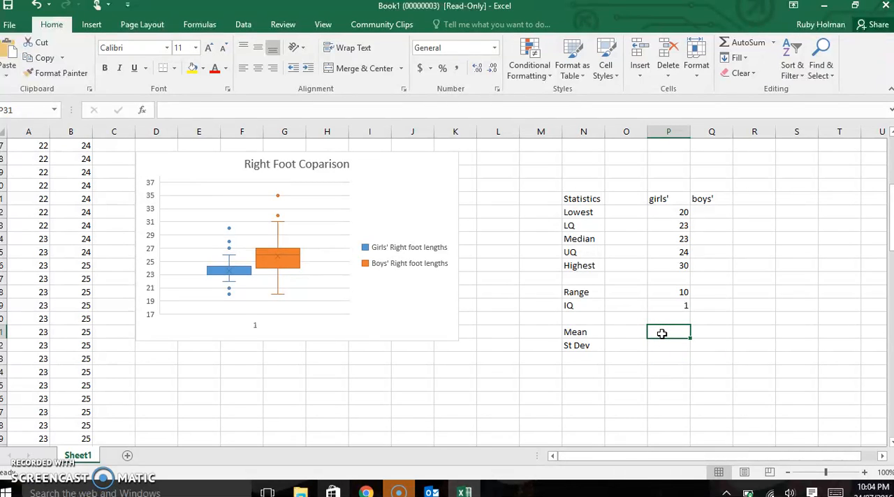
text(=)
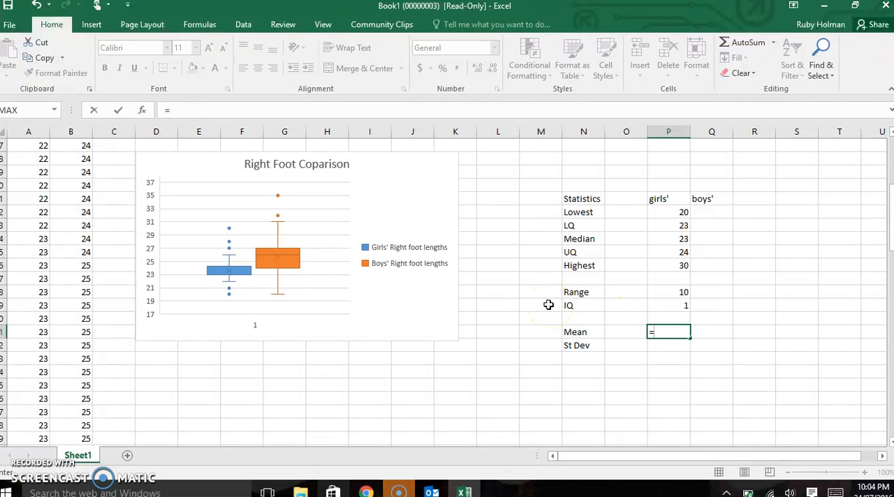
click(55, 110)
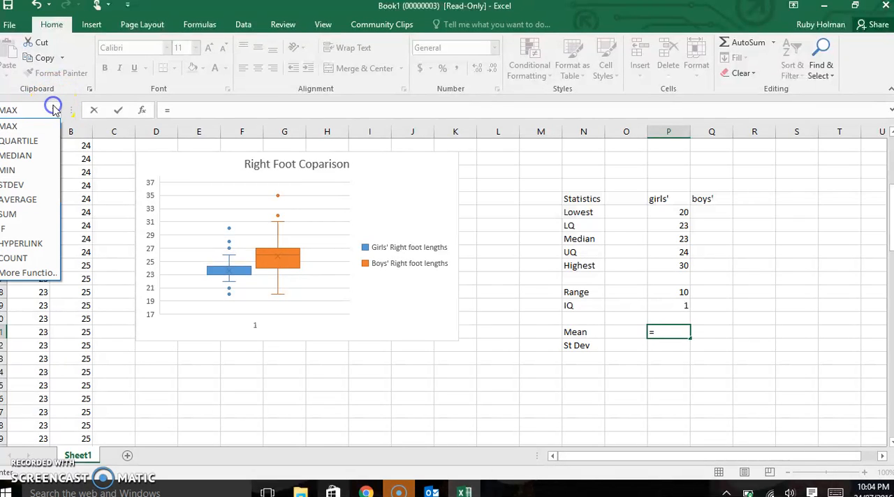
click(32, 201)
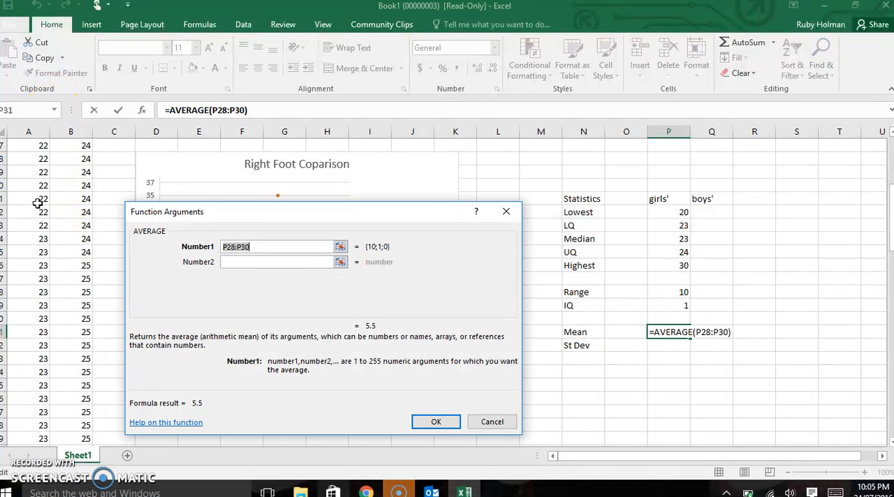
click(28, 131)
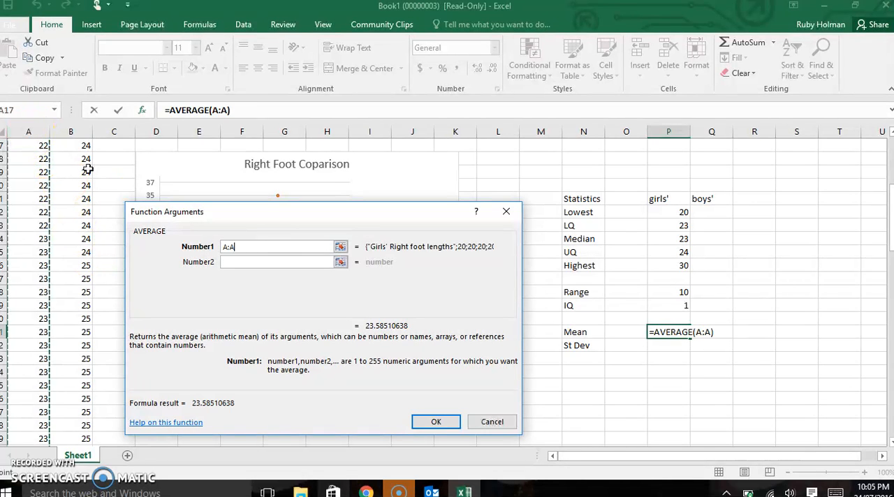
click(449, 422)
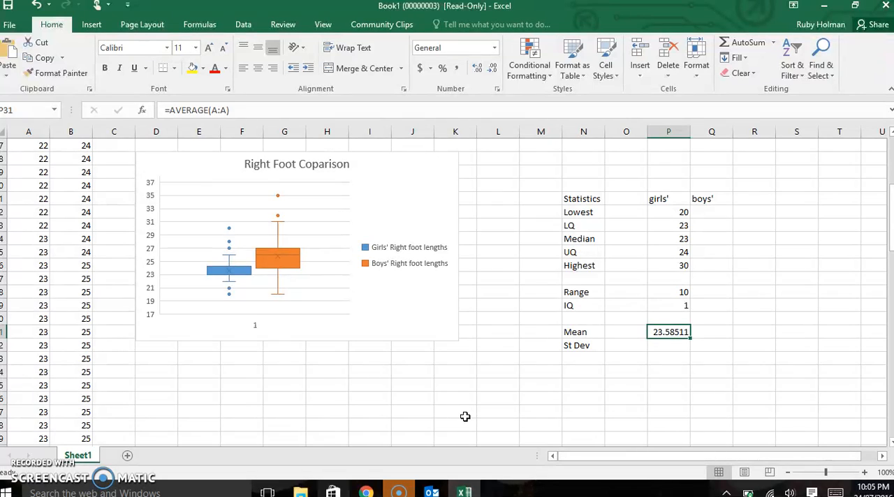
Step: Calculate the girls' standard deviation in cell P32 with the STDEV function over the whole of column A
click(679, 346)
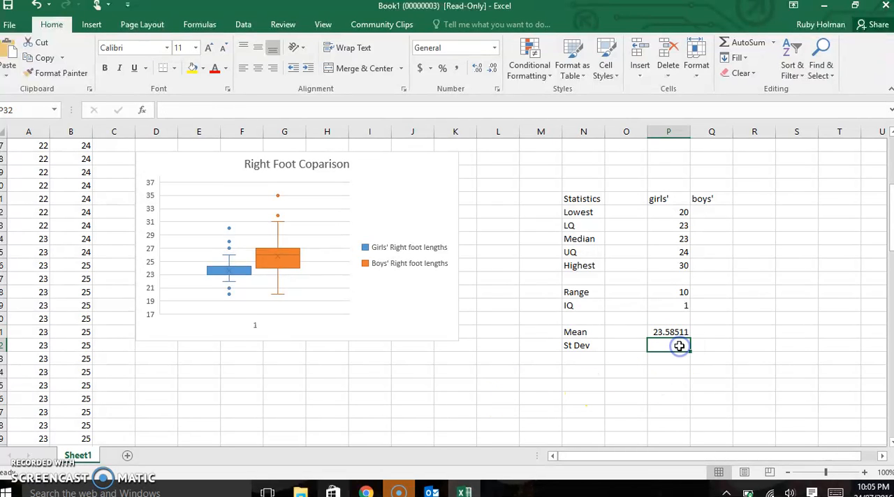
click(662, 344)
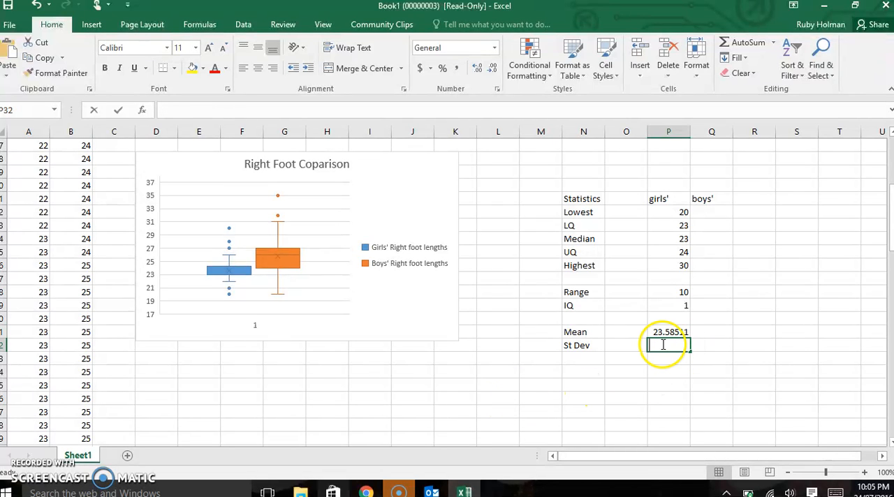
text(=)
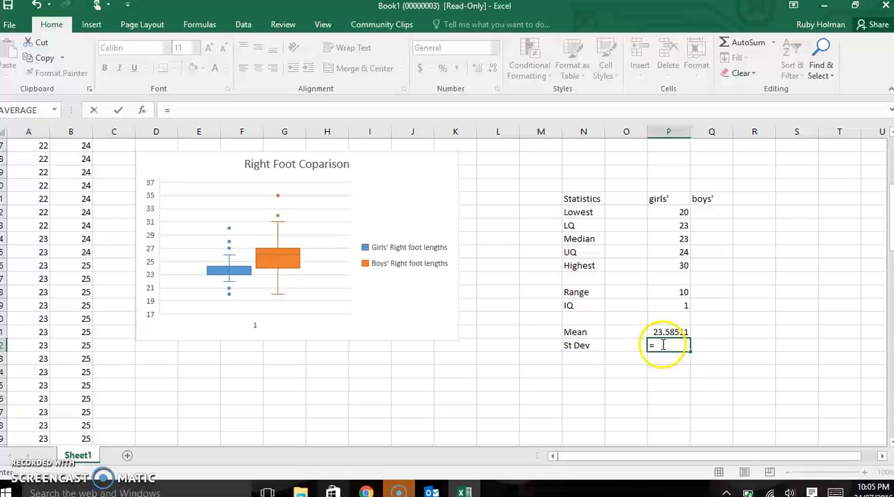
click(56, 111)
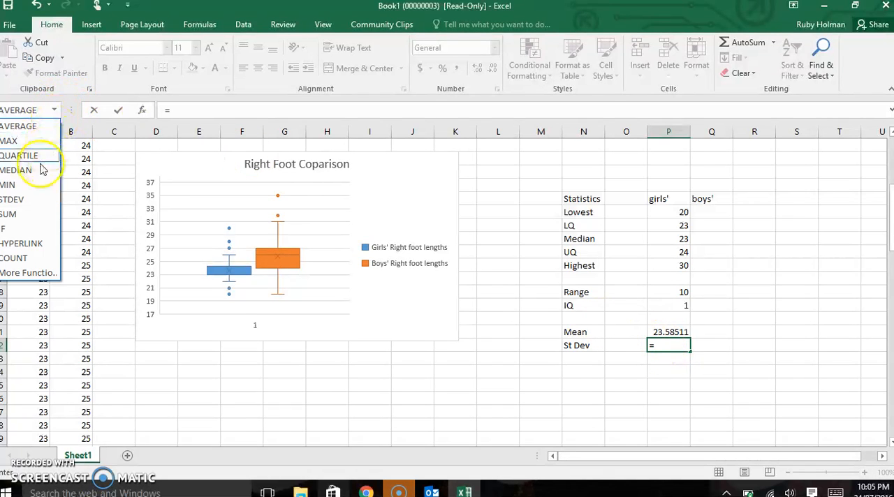
click(37, 204)
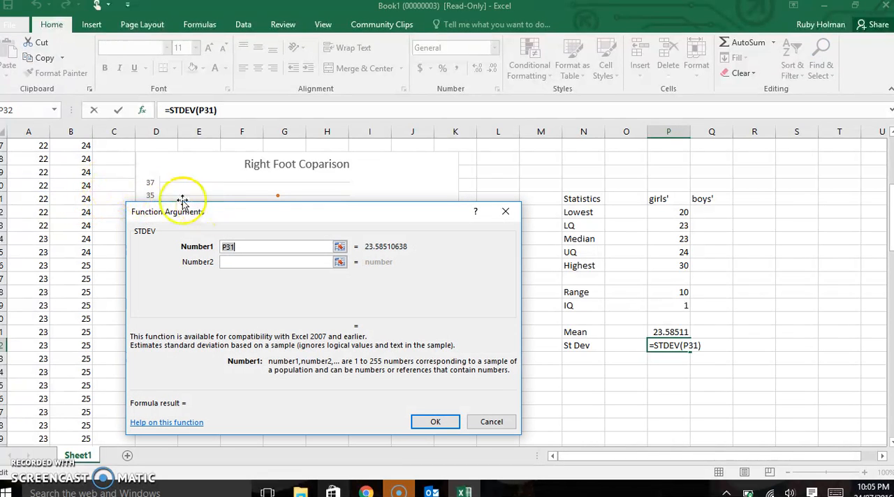
click(26, 131)
click(450, 421)
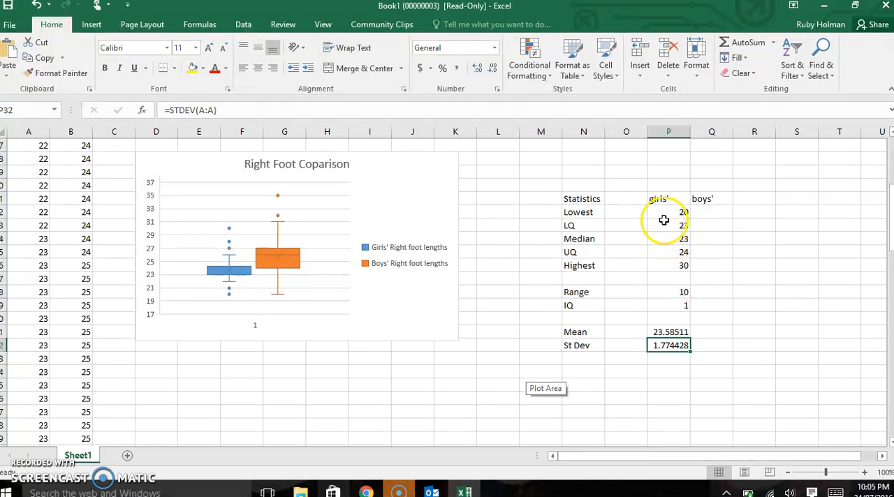
Step: Fill the girls' statistics formulas in P22:P32 across into column Q to calculate the boys' statistics
drag(665, 214, 679, 342)
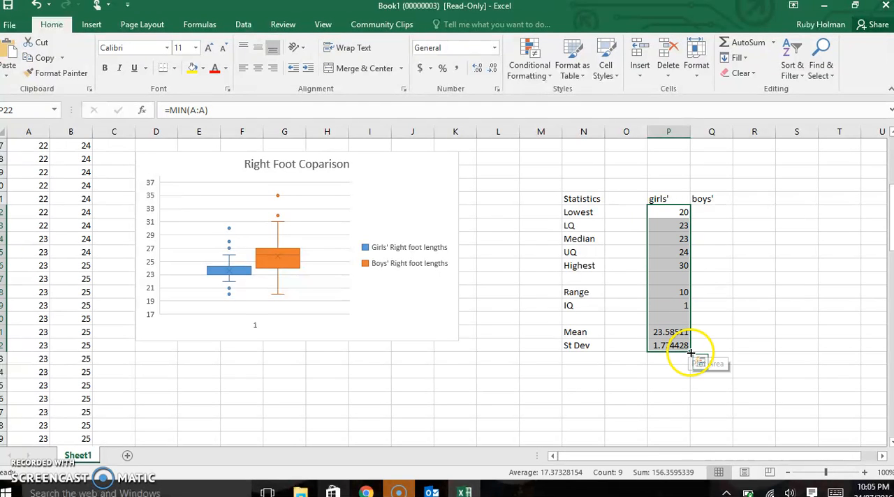
drag(689, 351, 723, 355)
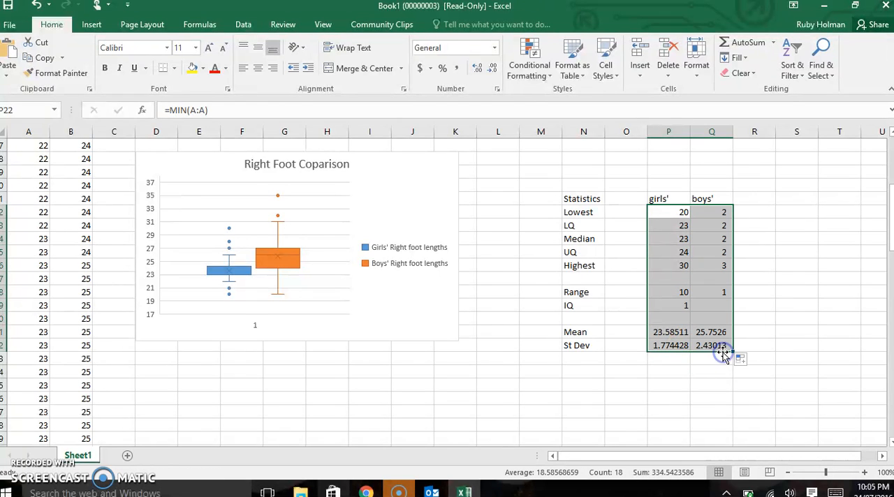
click(700, 361)
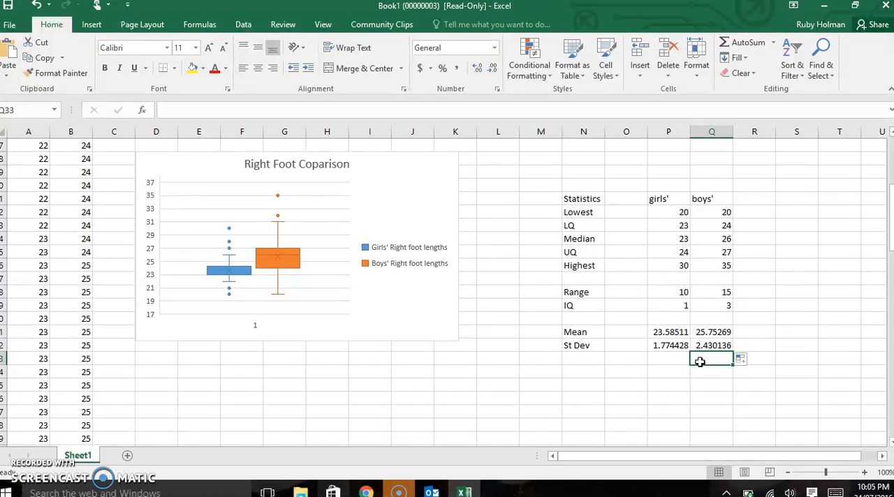
click(665, 370)
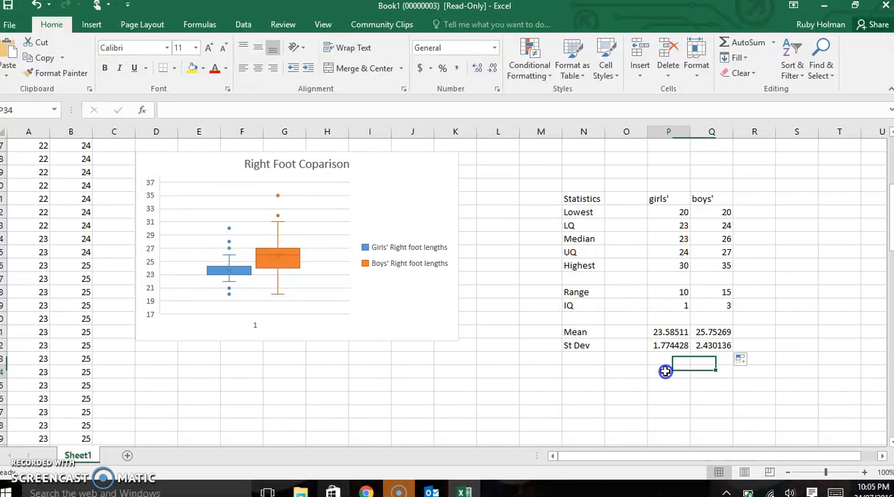